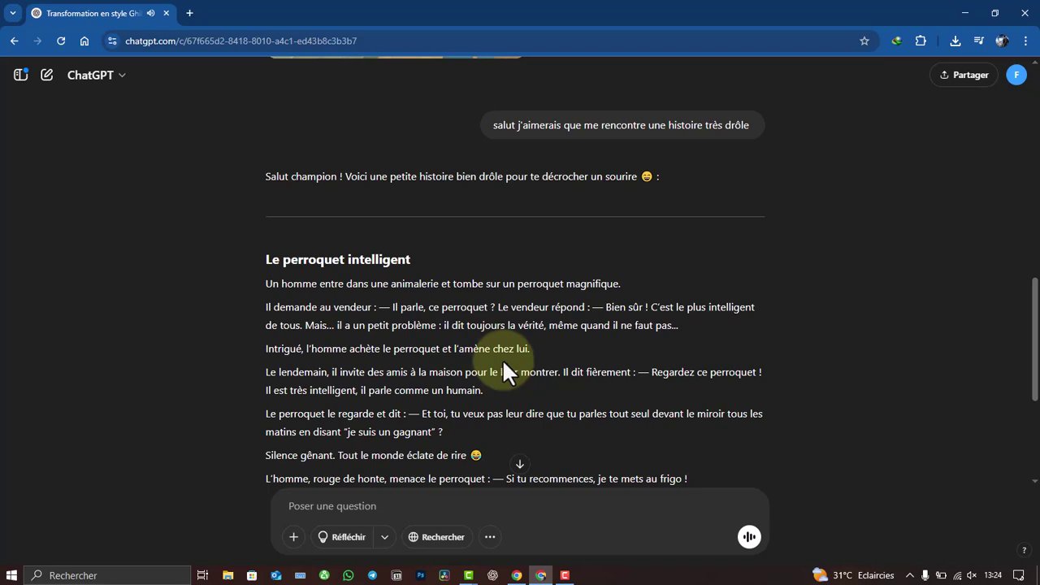
scroll(503, 362, down, 4)
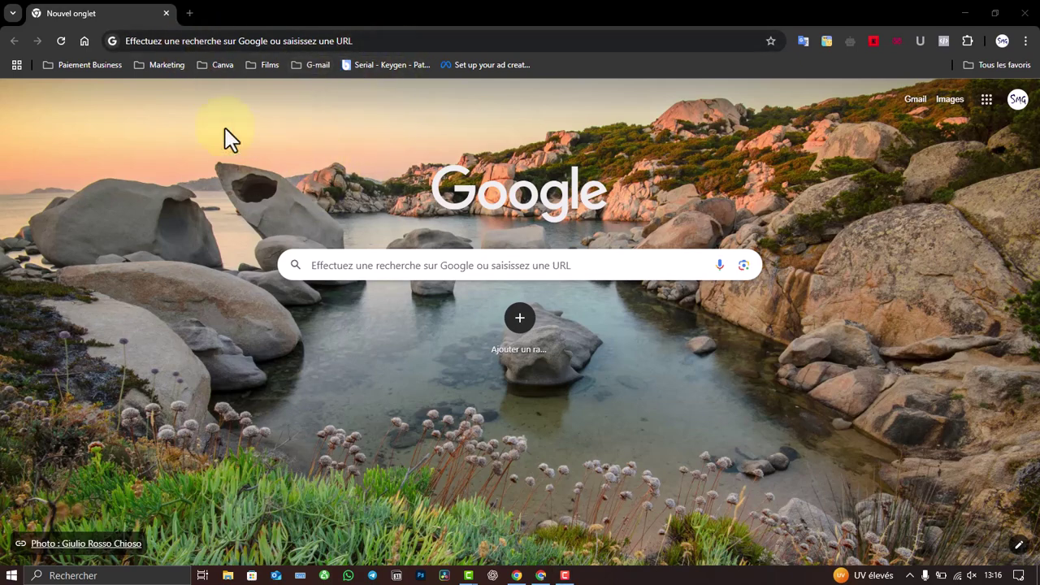
Open ChatGPT from the Canva bookmarks folder, and switch to the browser window where an account is signed in.
click(213, 66)
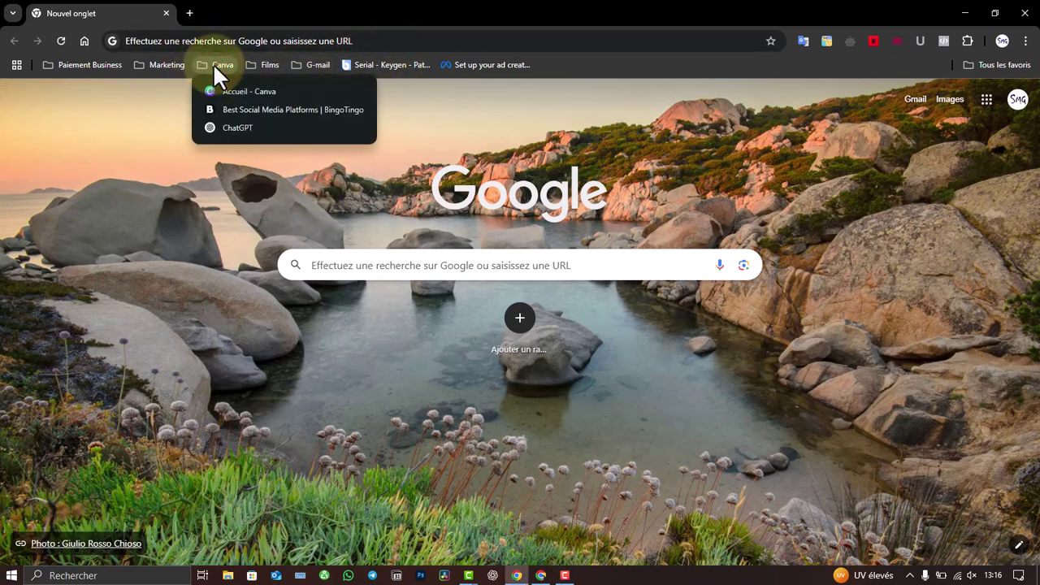
click(208, 75)
click(213, 65)
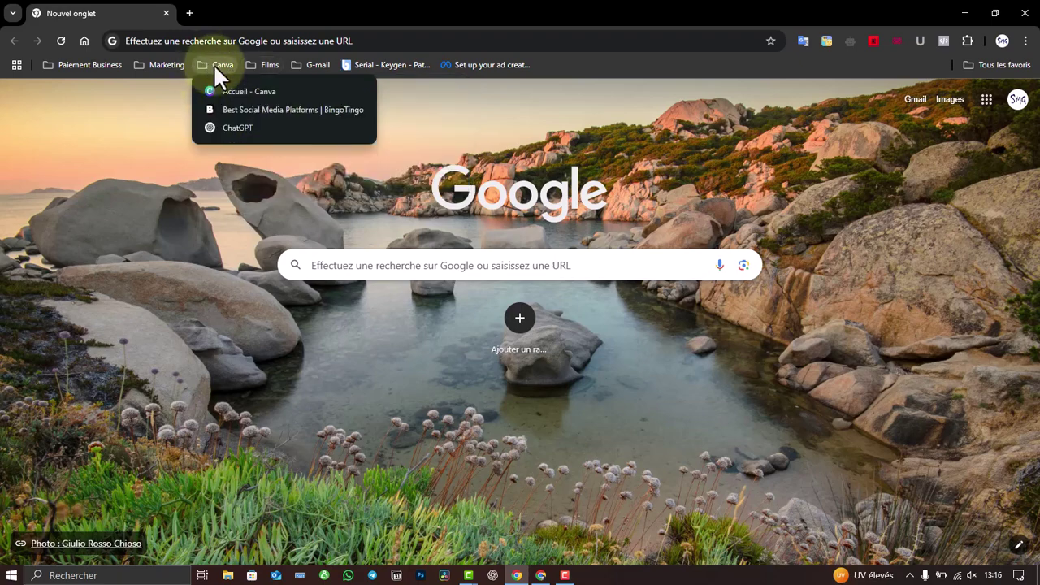
click(216, 126)
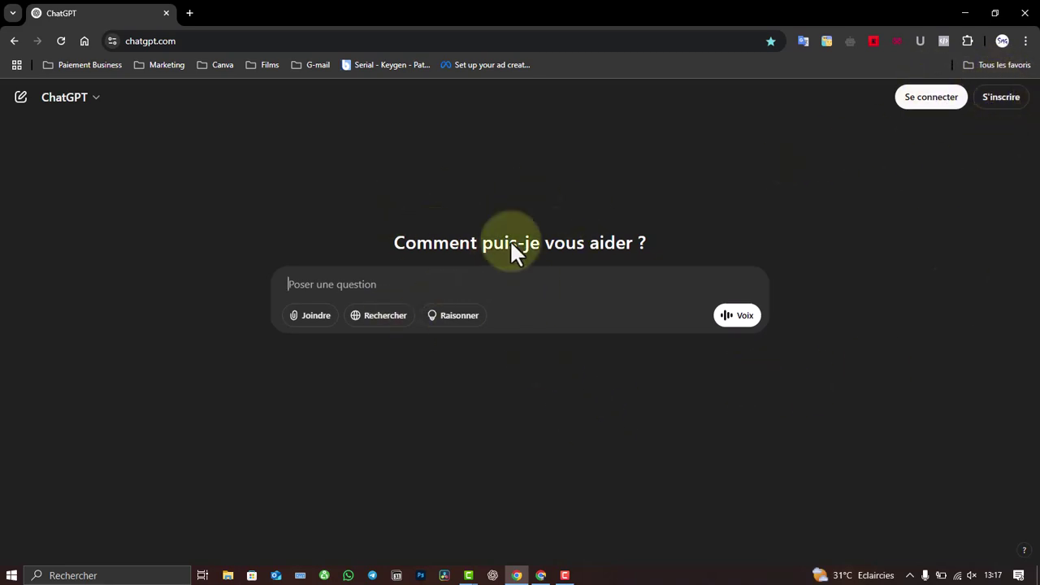
click(540, 574)
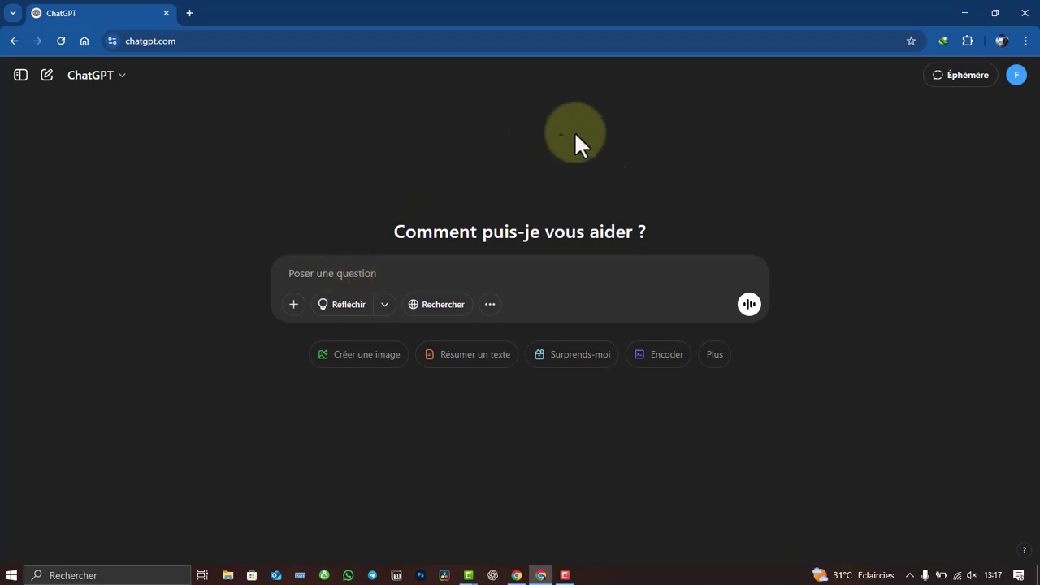
click(523, 279)
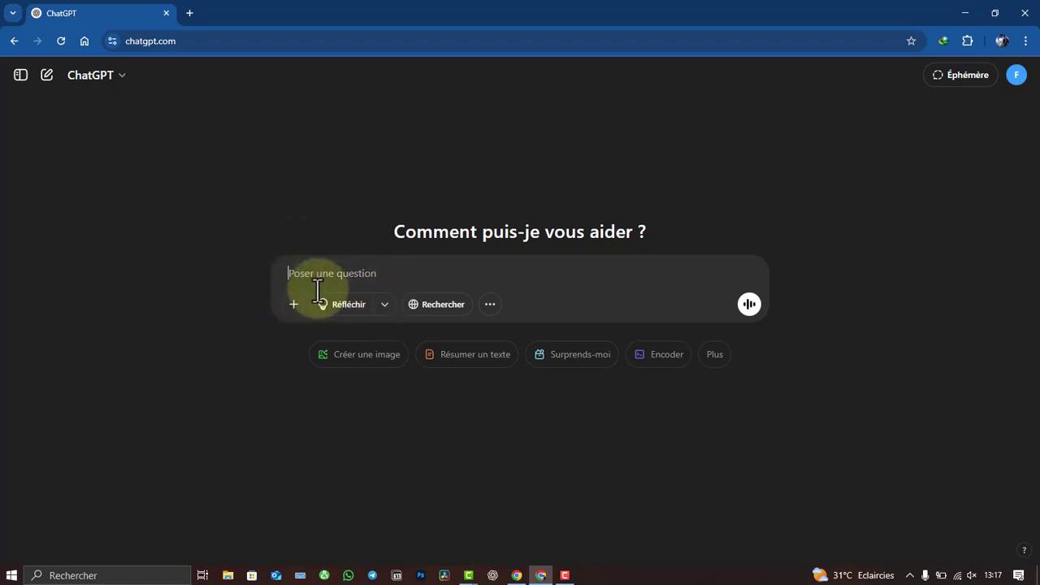
Attach the photo IMG_1790 from the first subfolder of the computer's Images folder to the new chat message.
click(295, 307)
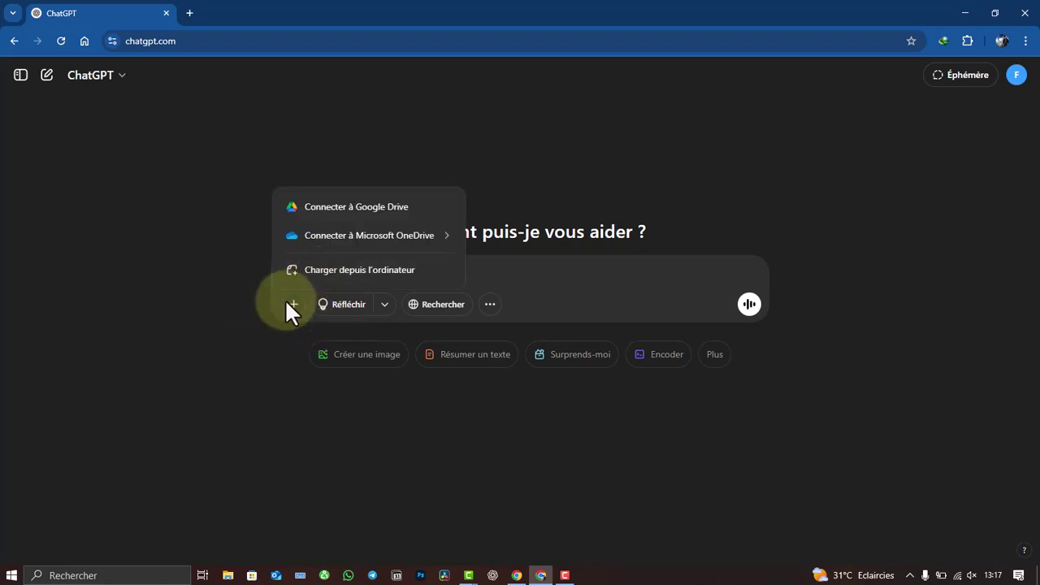
click(337, 277)
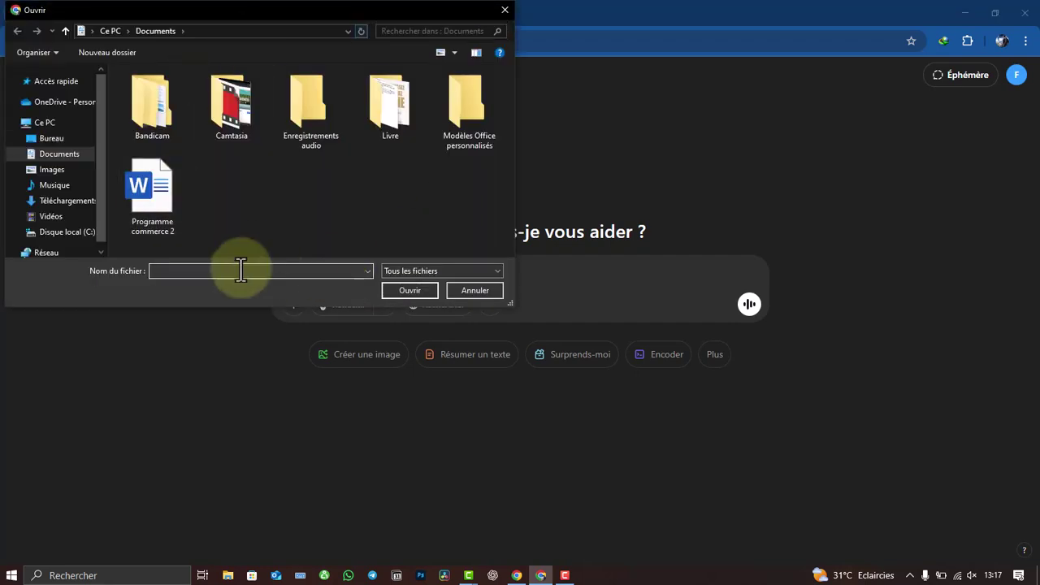
click(52, 169)
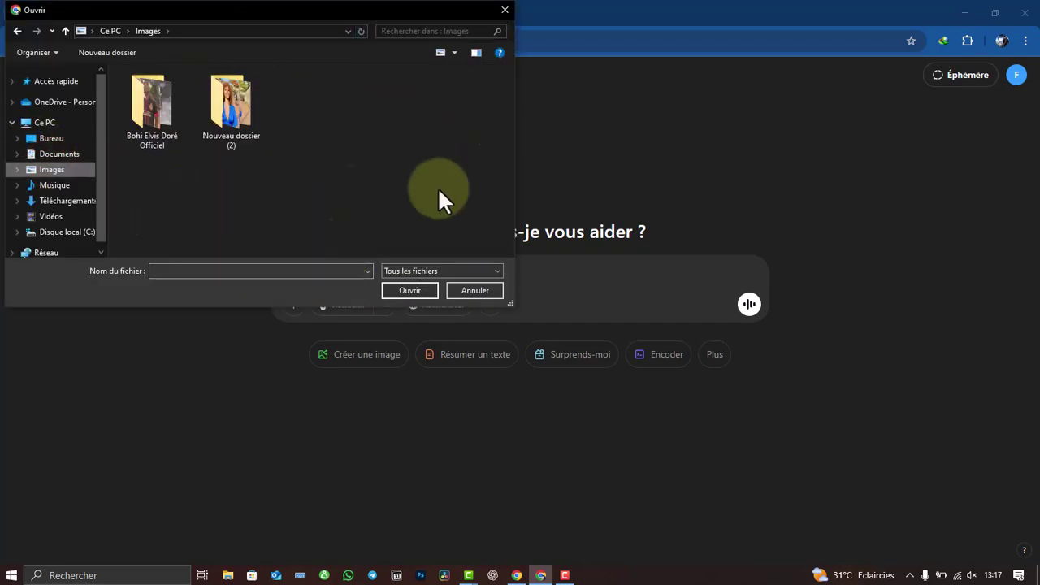
double_click(166, 104)
scroll(348, 191, down, 10)
scroll(346, 181, down, 8)
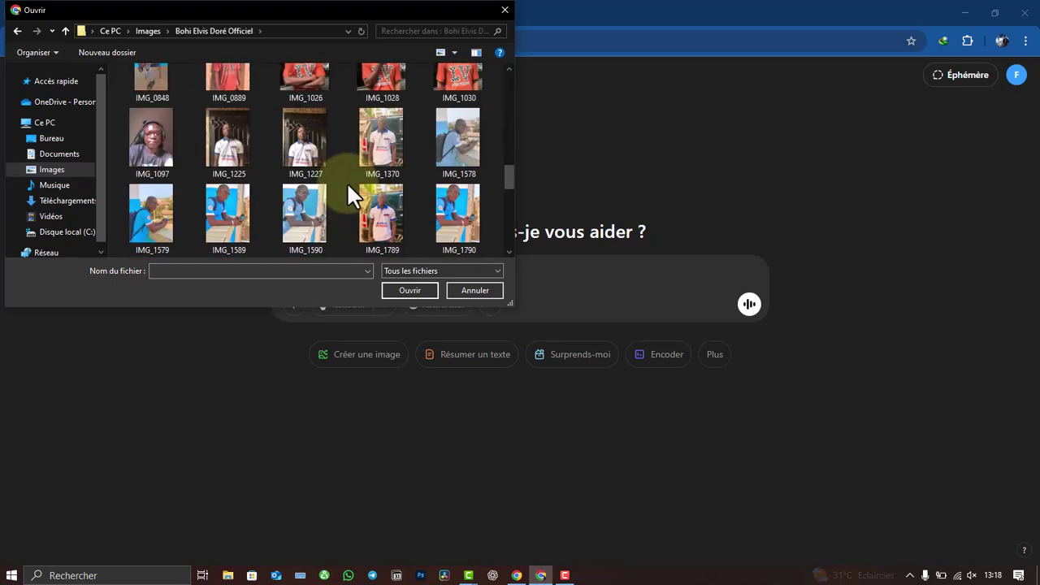
scroll(346, 181, down, 1)
click(458, 144)
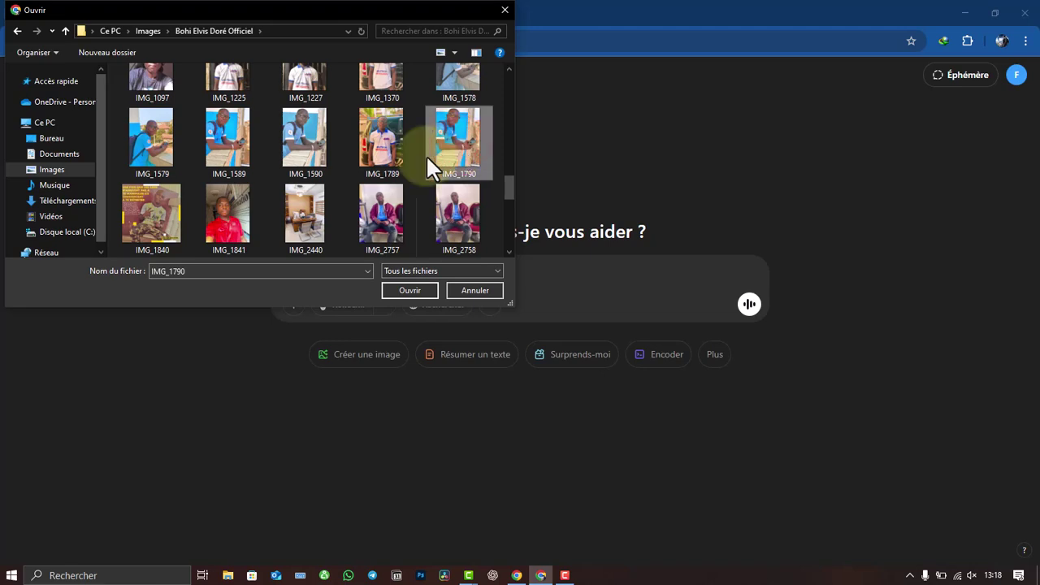
click(416, 289)
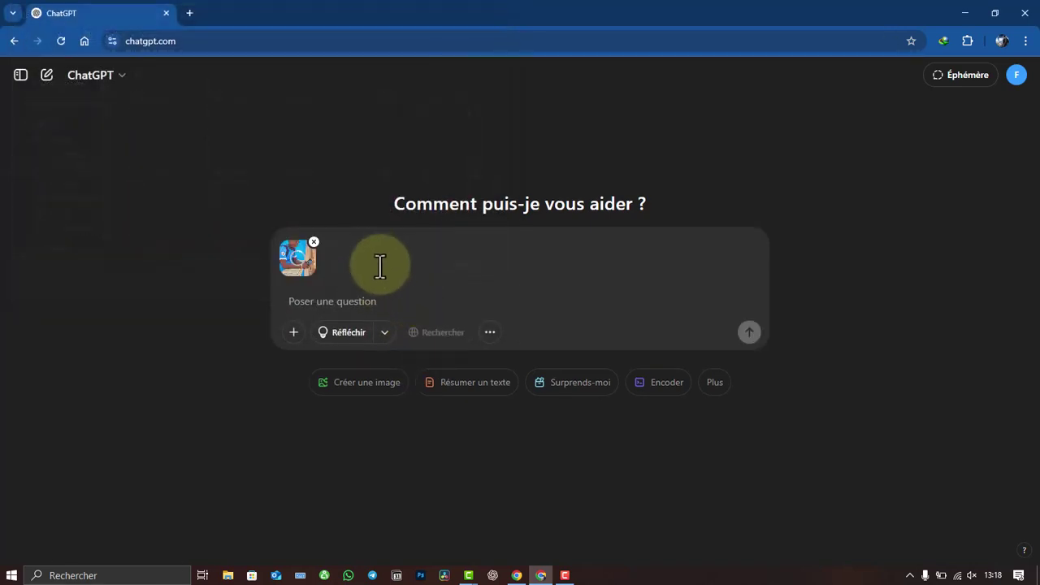
Begin the prompt for the attached photo with "salut champion, je veux que tu me transforme".
click(331, 305)
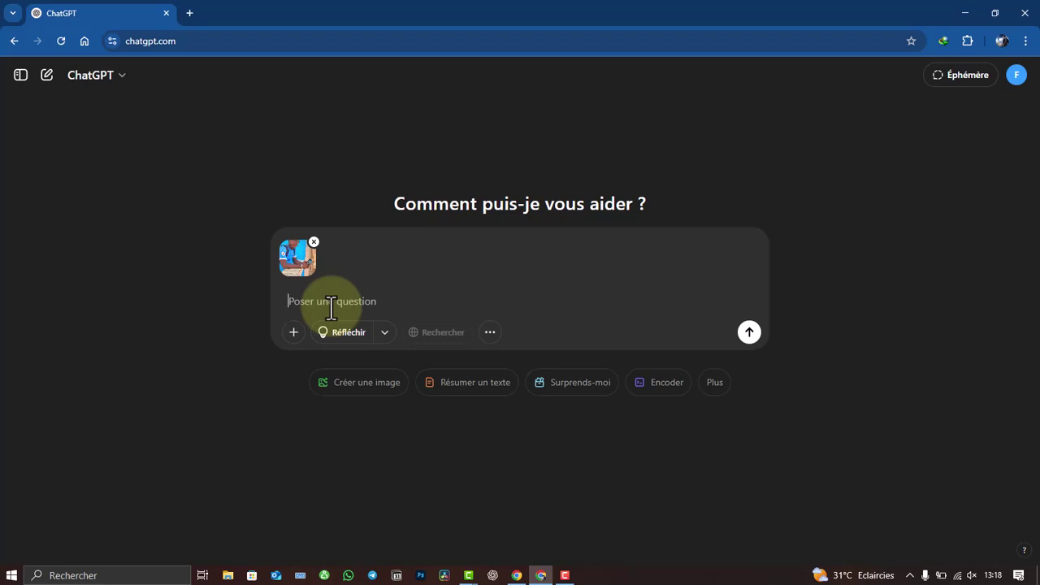
text(sak)
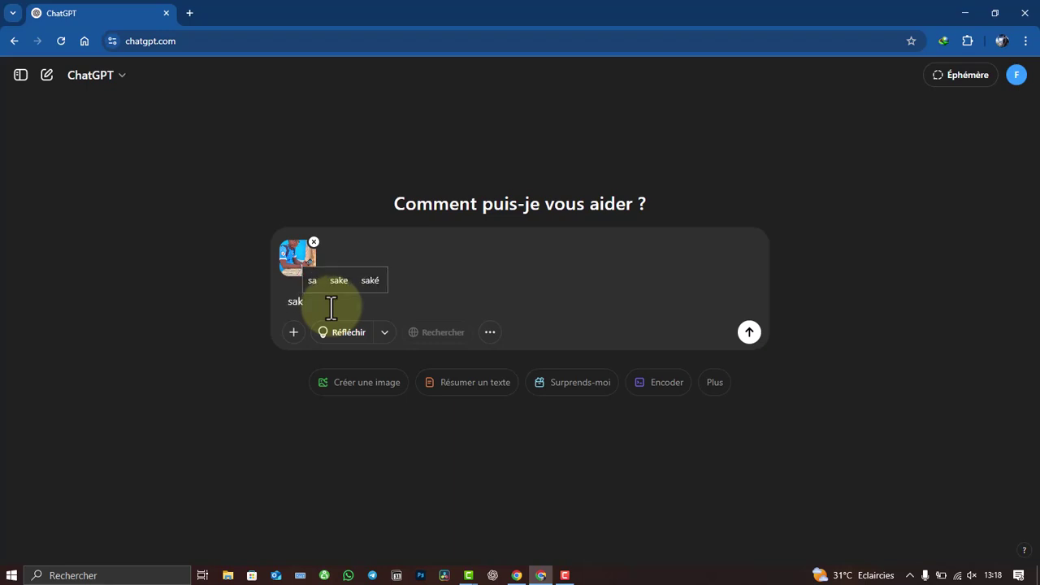
key(BackSpace)
text(lut )
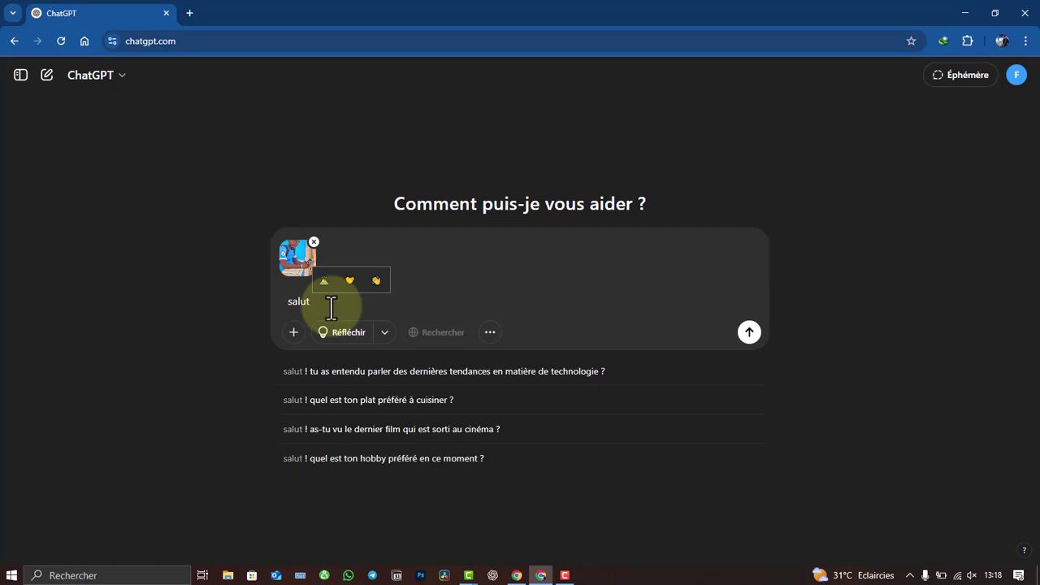
text(mon)
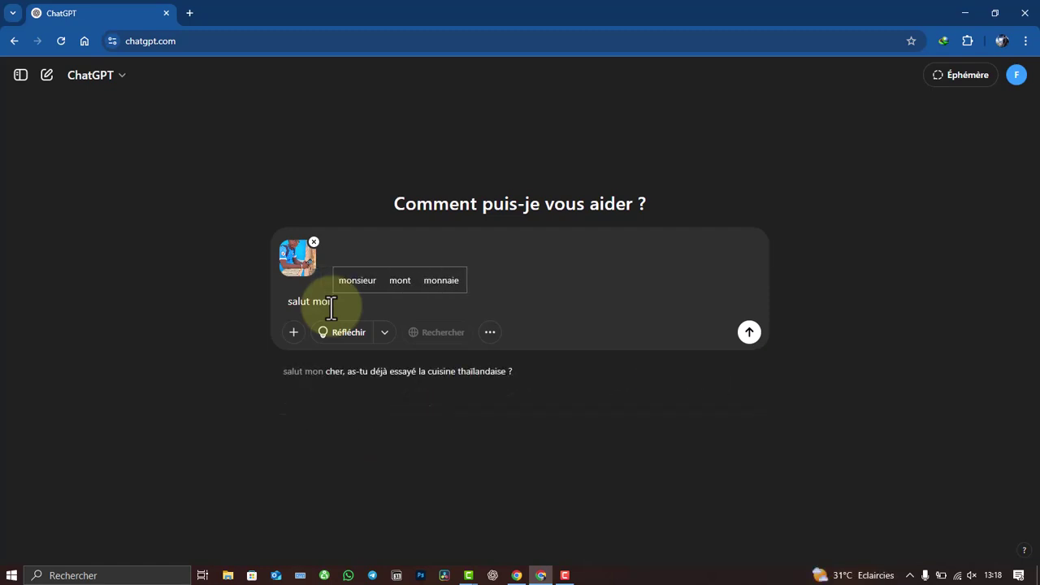
key(BackSpace)
key(BackSpace)
key(BackSpace)
text(can)
text(p)
key(BackSpace)
key(BackSpace)
key(BackSpace)
text(hampion, je veux que tu me transfor)
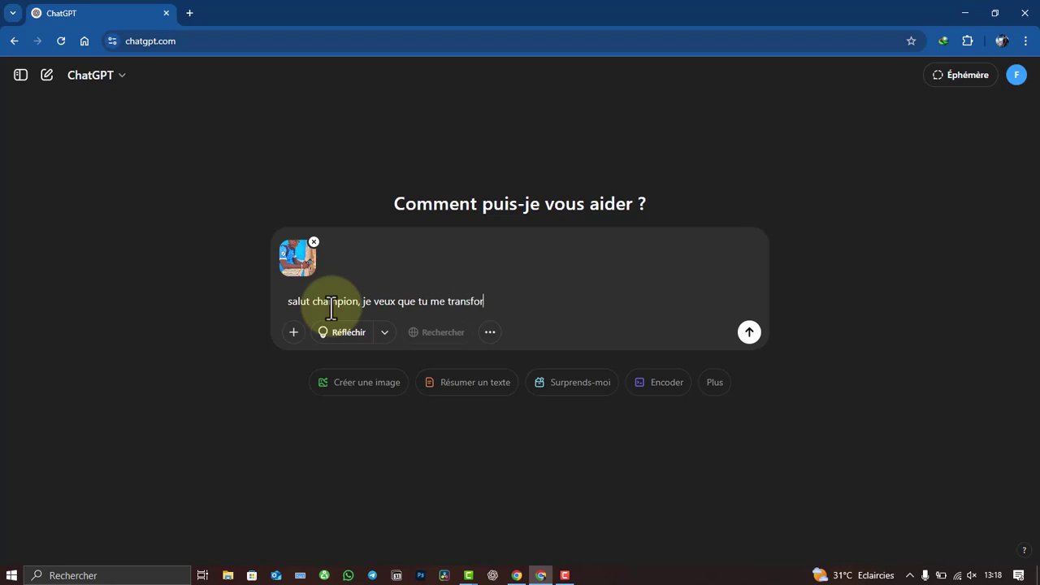
text(me)
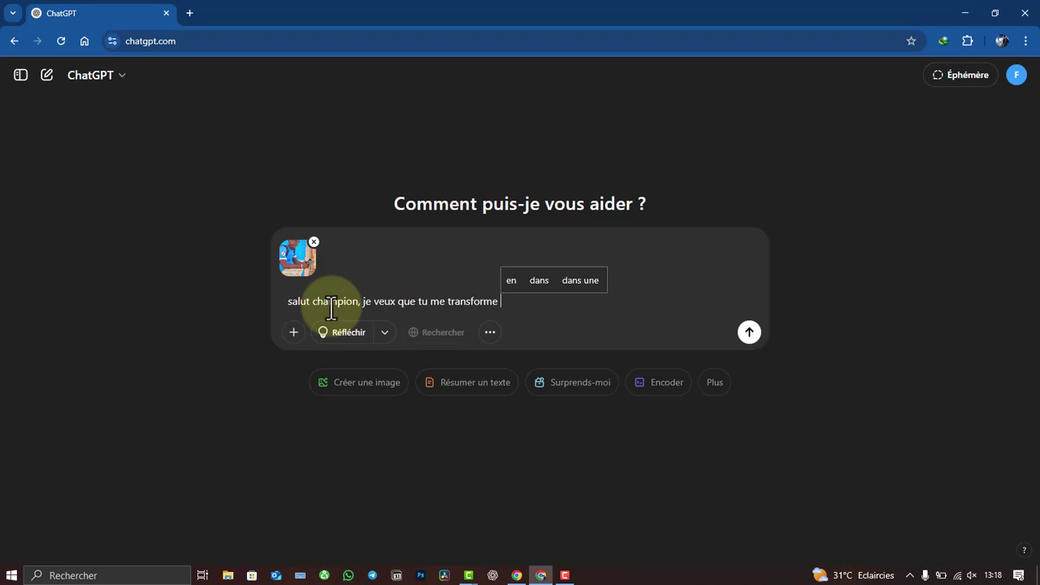
Continue the prompt with "cette photo en mode studio ghibli".
text( cette )
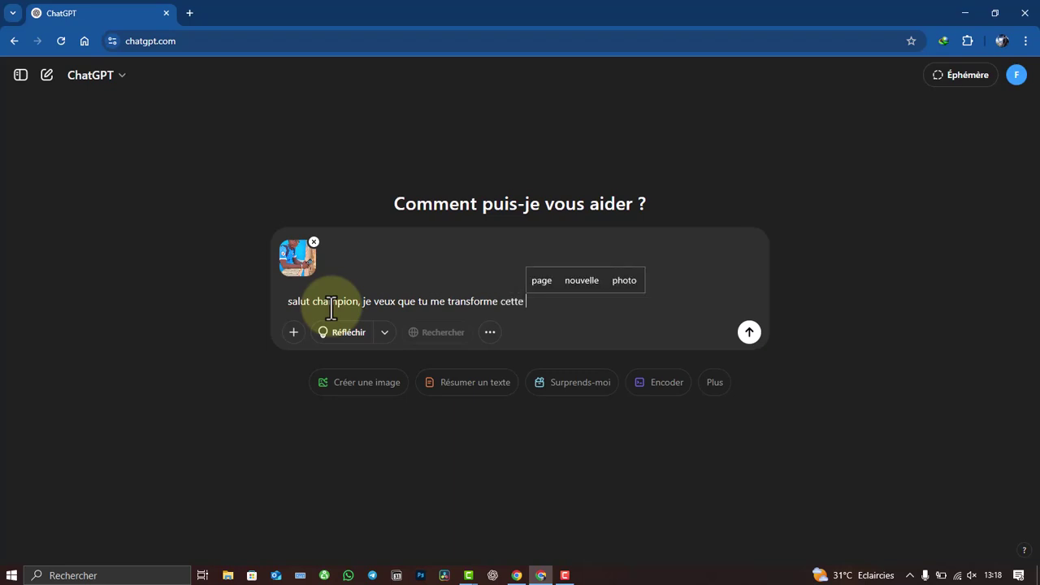
text(photo en )
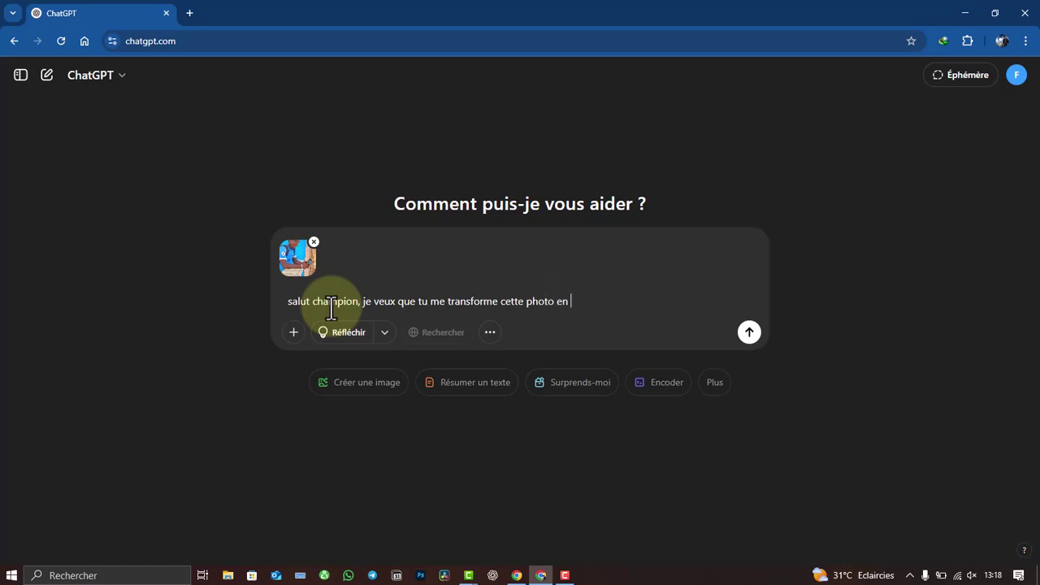
text(mode)
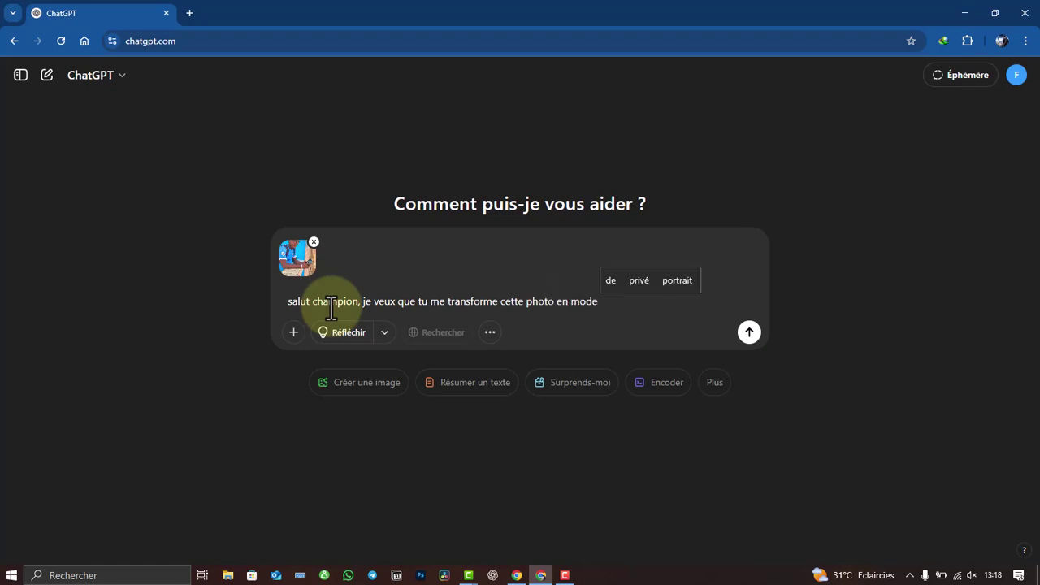
text( studio )
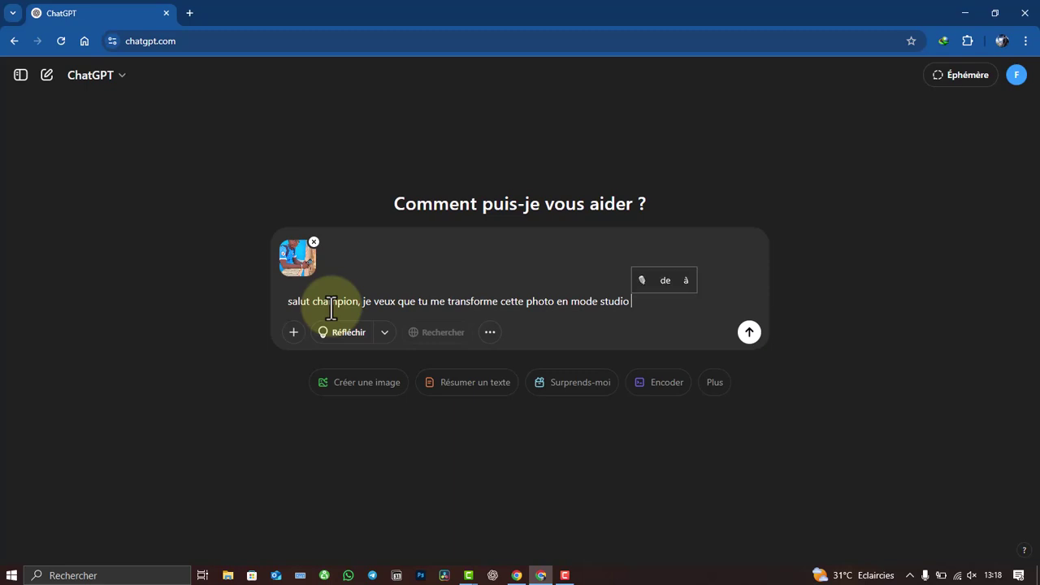
text(ghible)
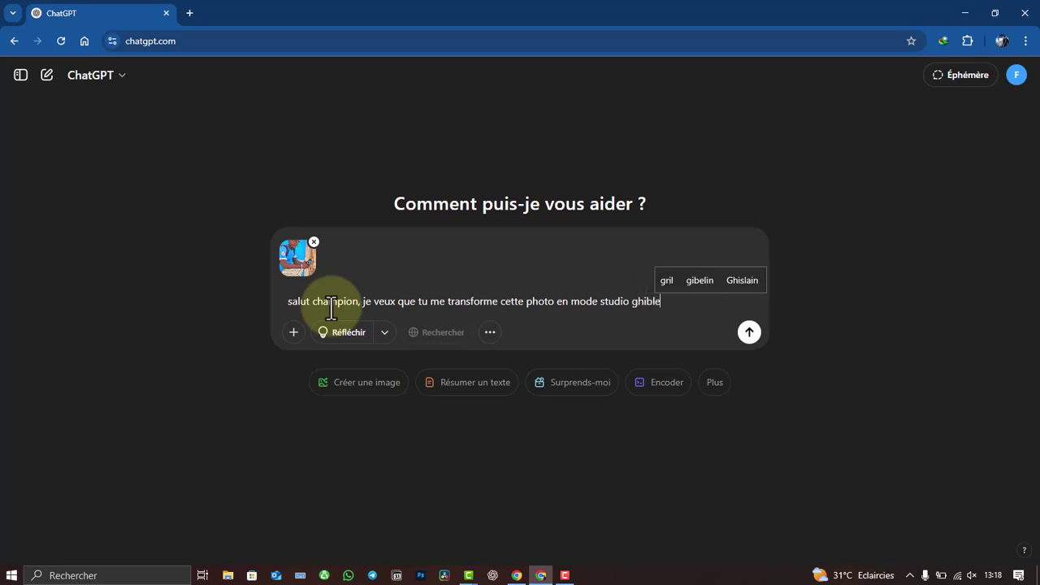
key(BackSpace)
text(i)
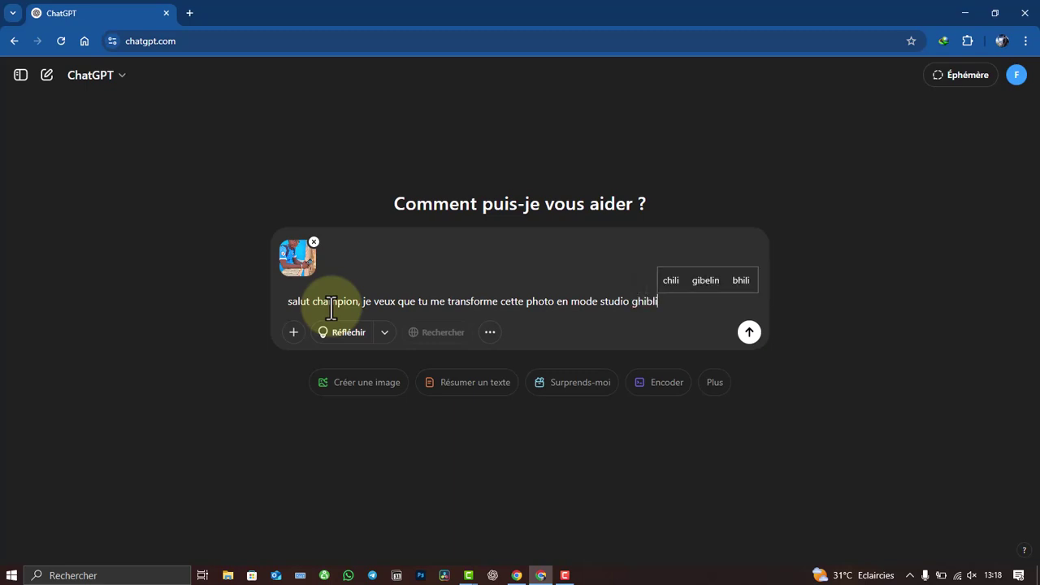
text(.)
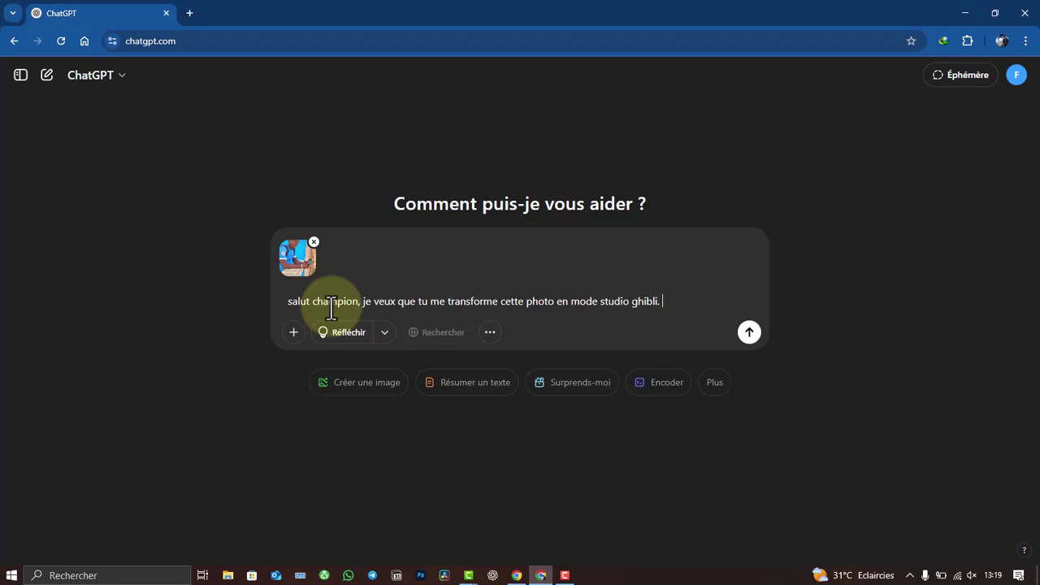
Finish the prompt with "en respectant la ressemble" directly after "ghibli", without a full stop between them, and send it.
text(en respectant)
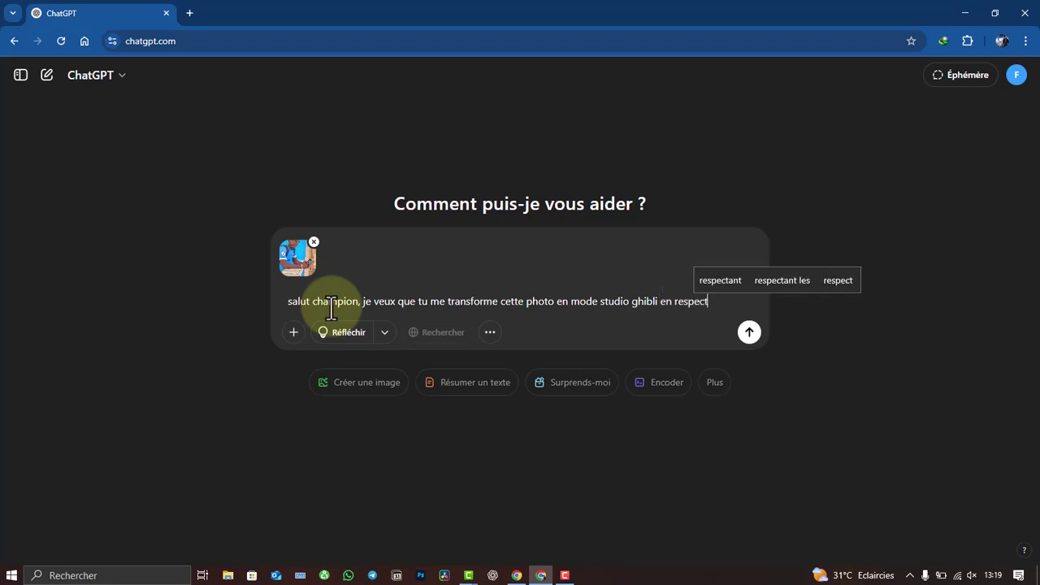
text(a )
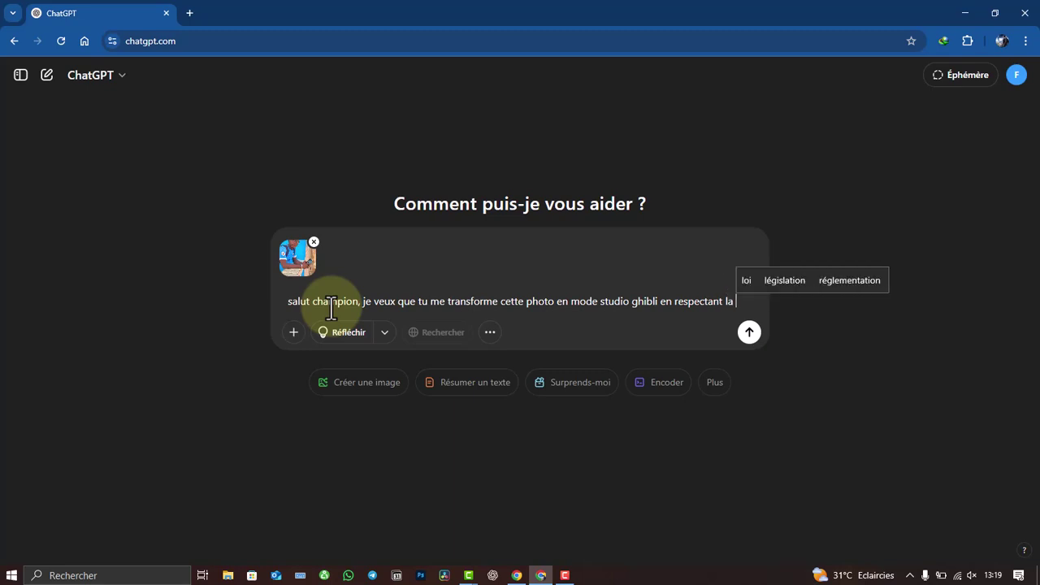
text(resembl)
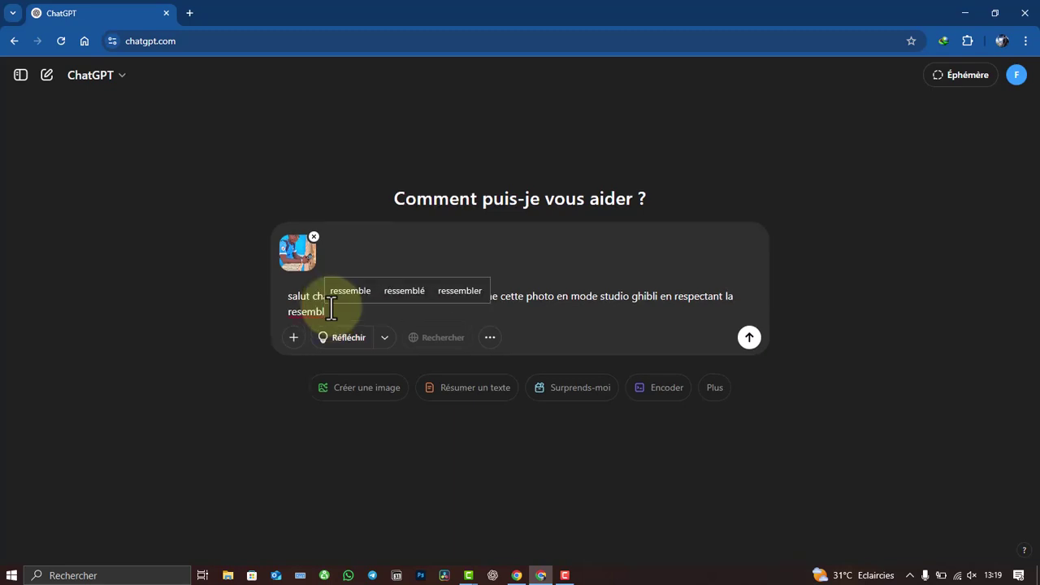
click(345, 291)
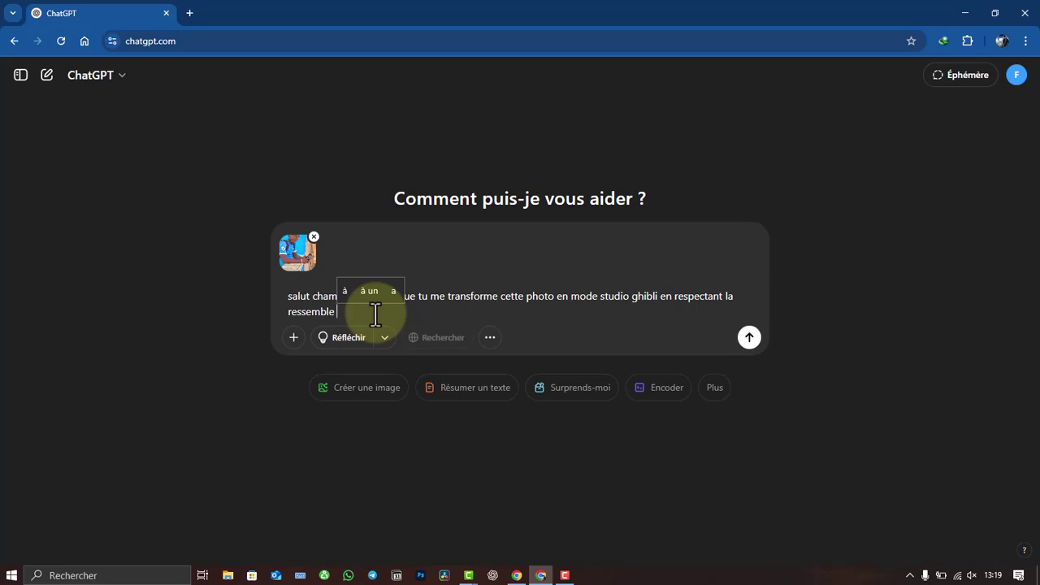
key(Return)
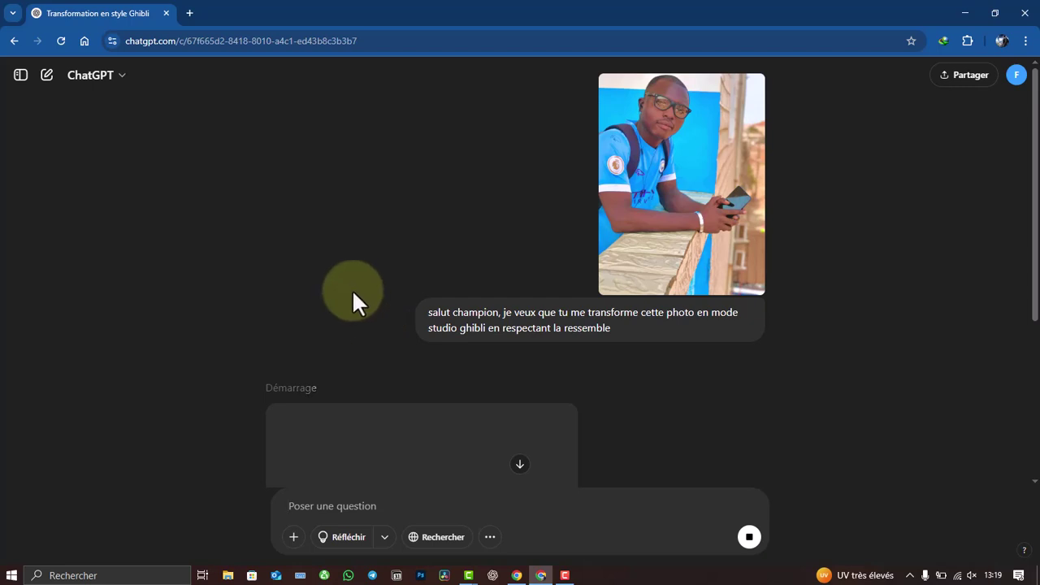
scroll(423, 317, down, 2)
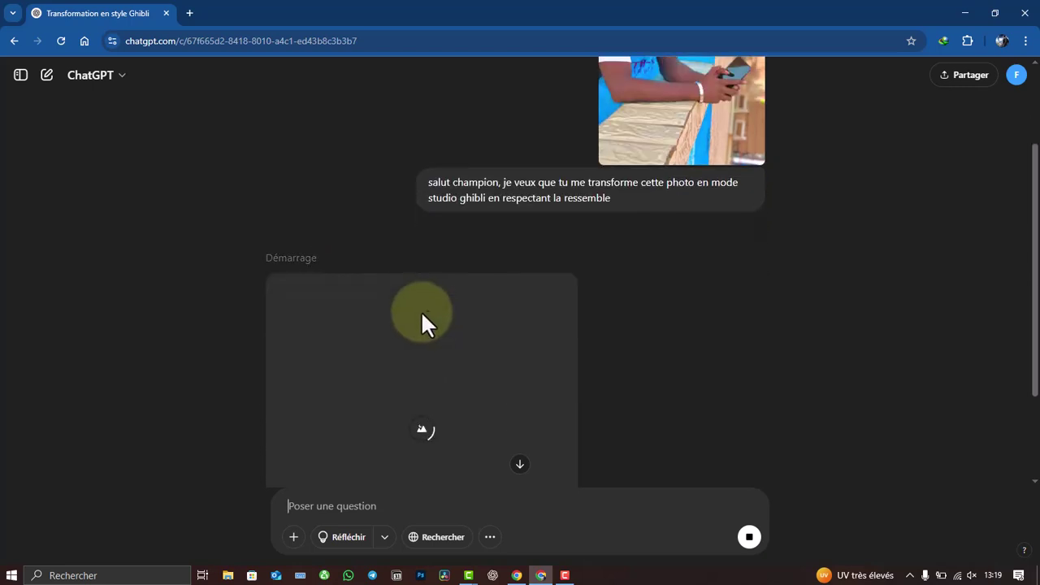
scroll(494, 293, up, 2)
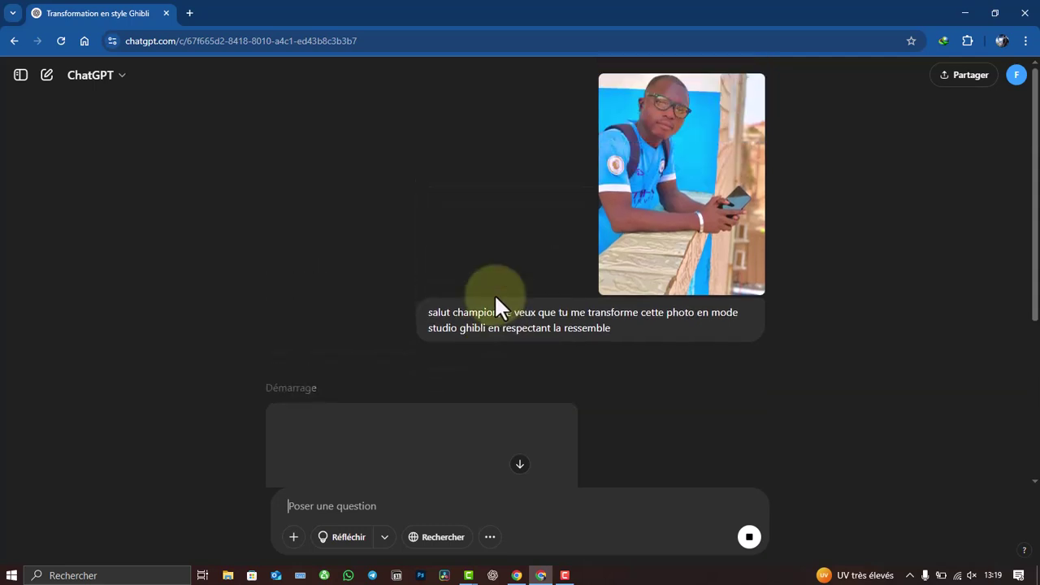
scroll(495, 309, down, 1)
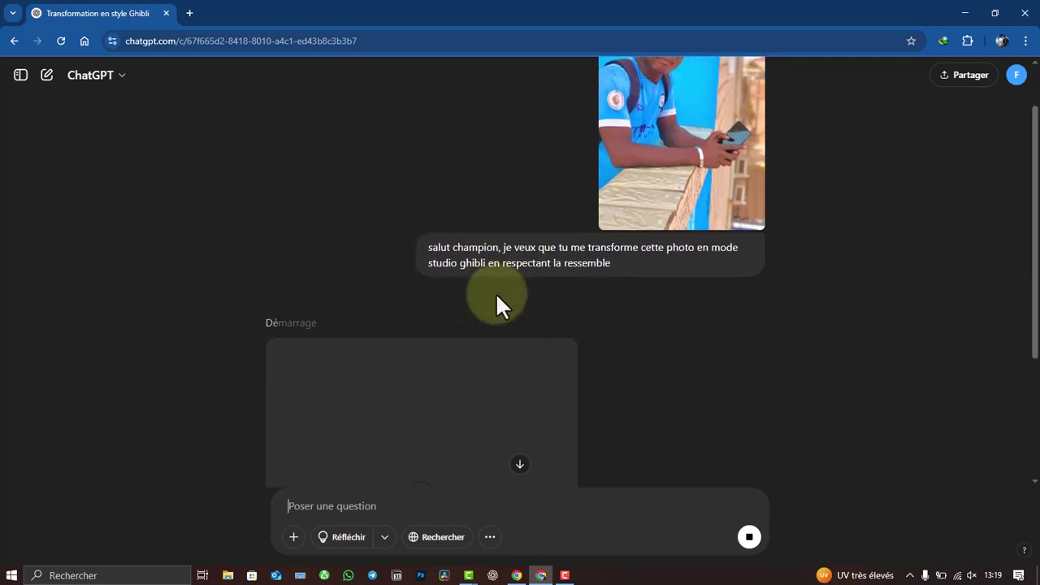
scroll(495, 295, down, 3)
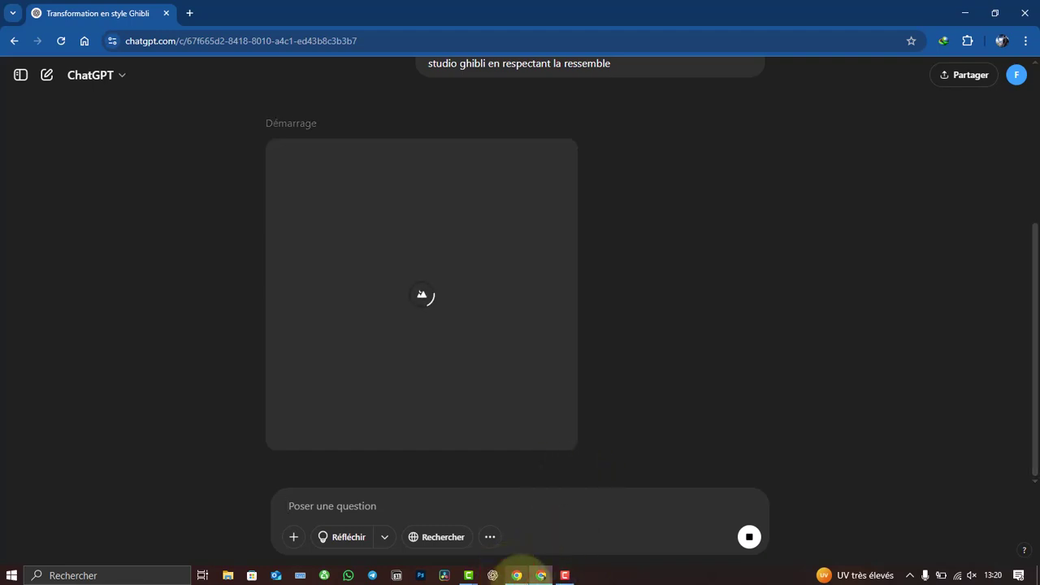
Switch to the other Chrome window with the signed-out ChatGPT and begin a prompt with "salut j'aimerais que me rencontre".
click(517, 574)
click(584, 285)
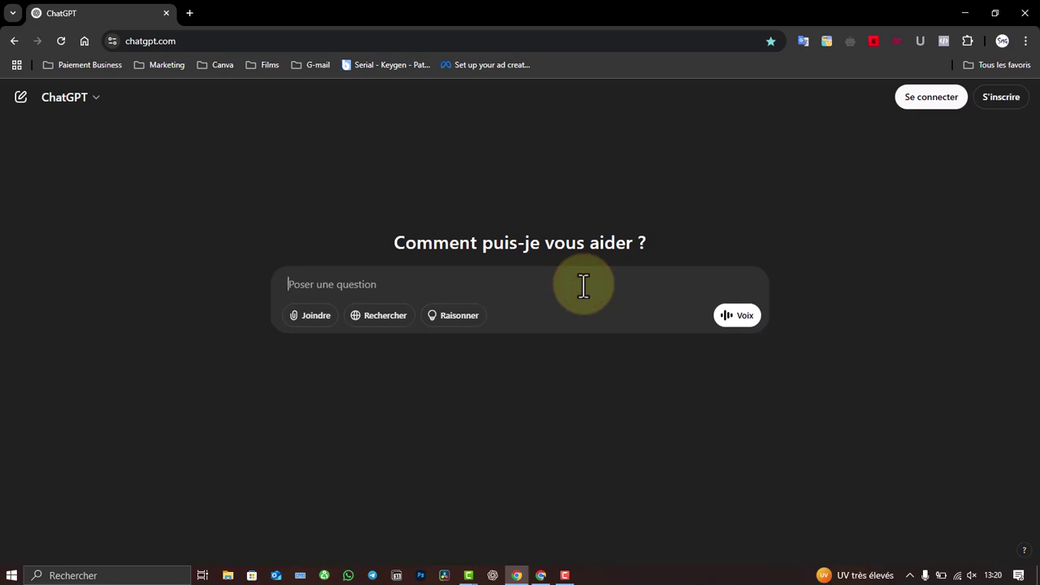
text(sale)
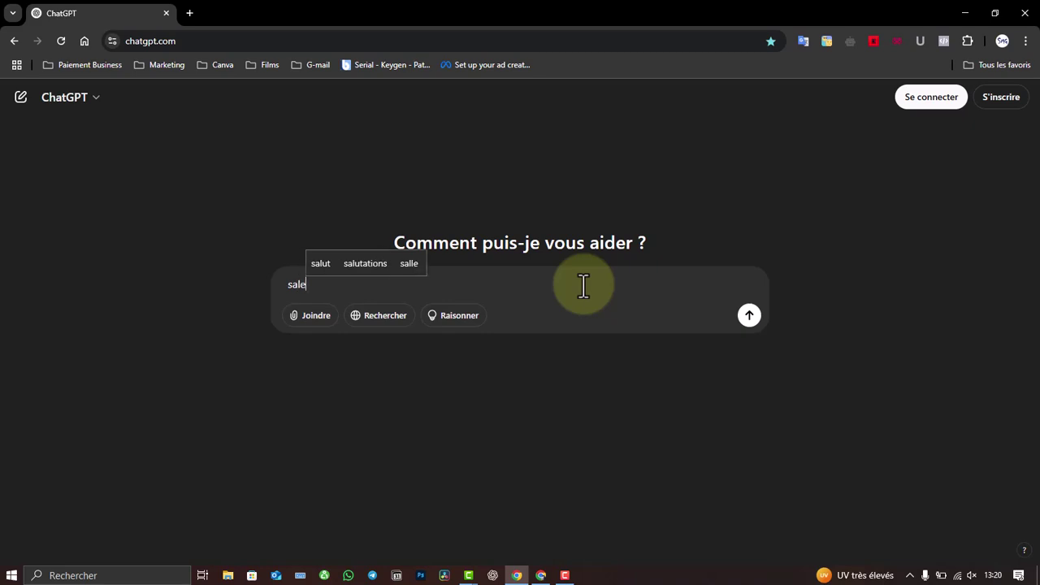
key(BackSpace)
text(ut j'aimerais)
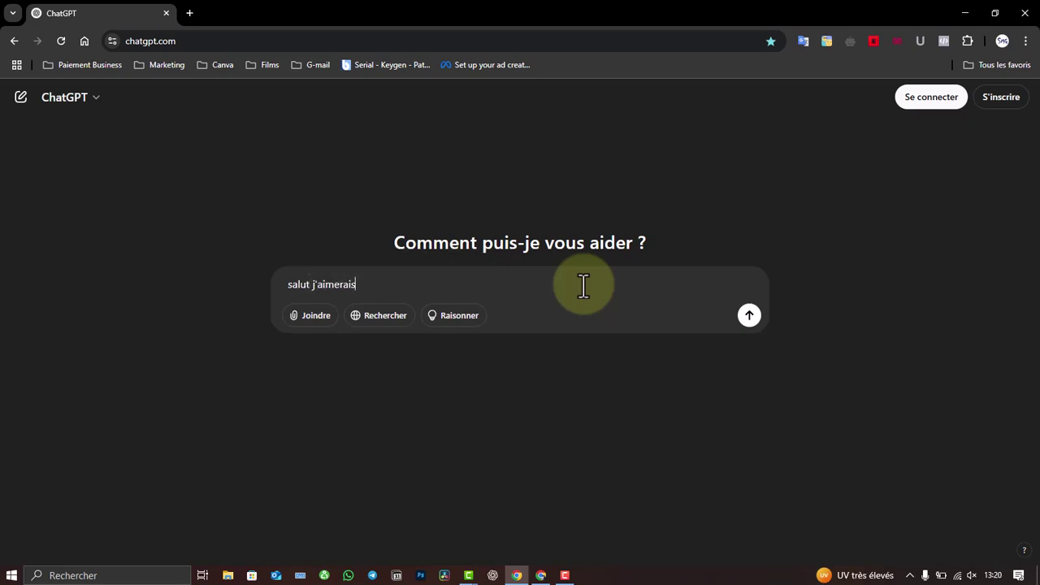
text( que me rencon)
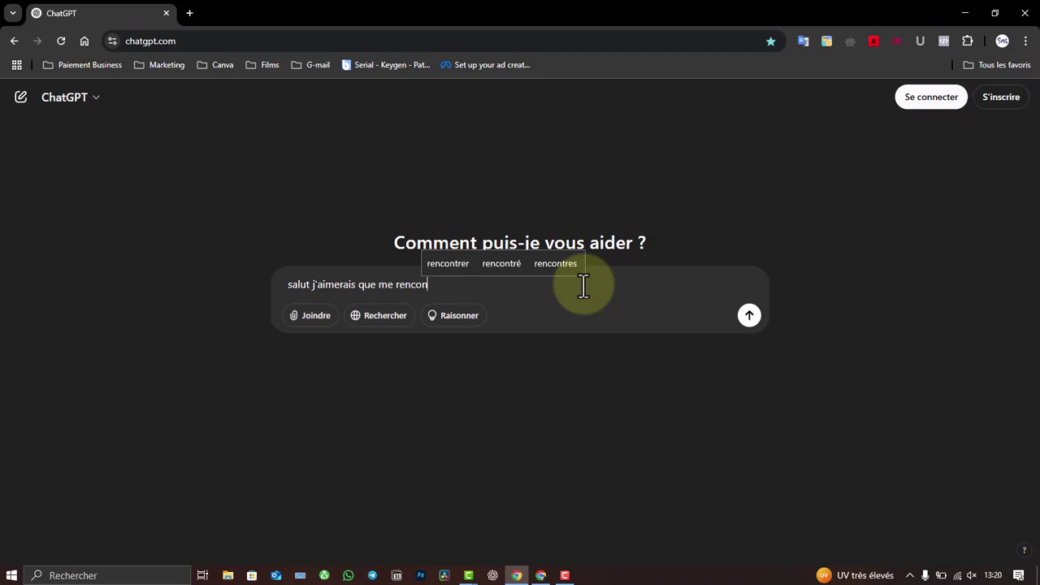
text(t)
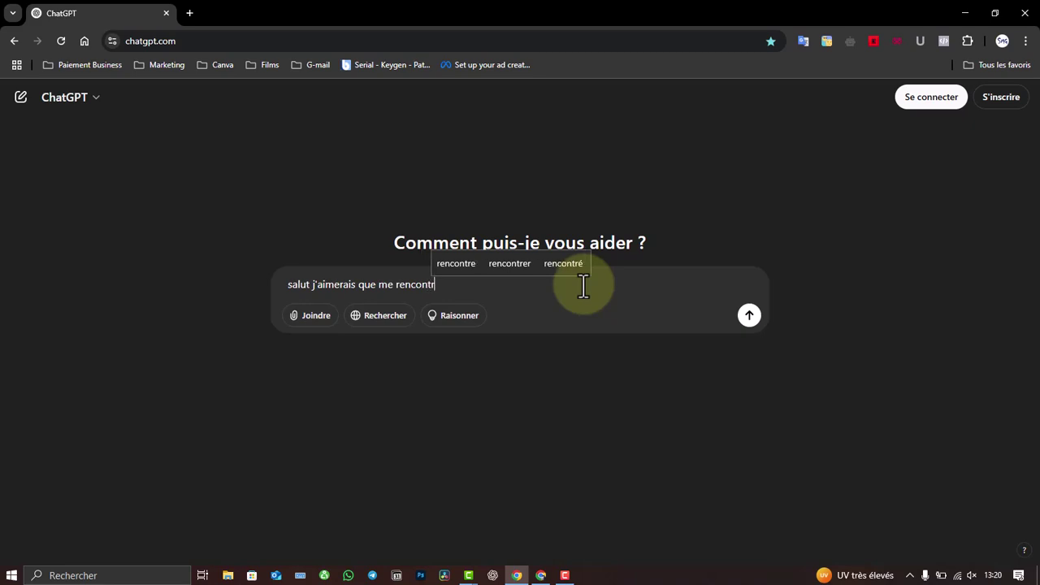
text(r)
click(445, 262)
Complete the prompt with "une histoire très drôle", send it and read through the story in the reply.
text(une hi)
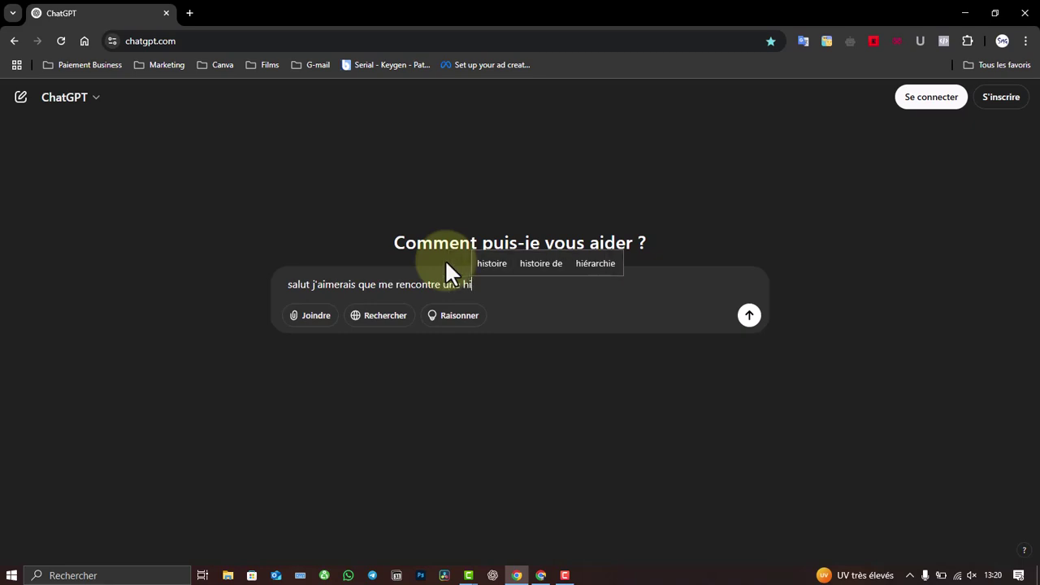
text(stoire )
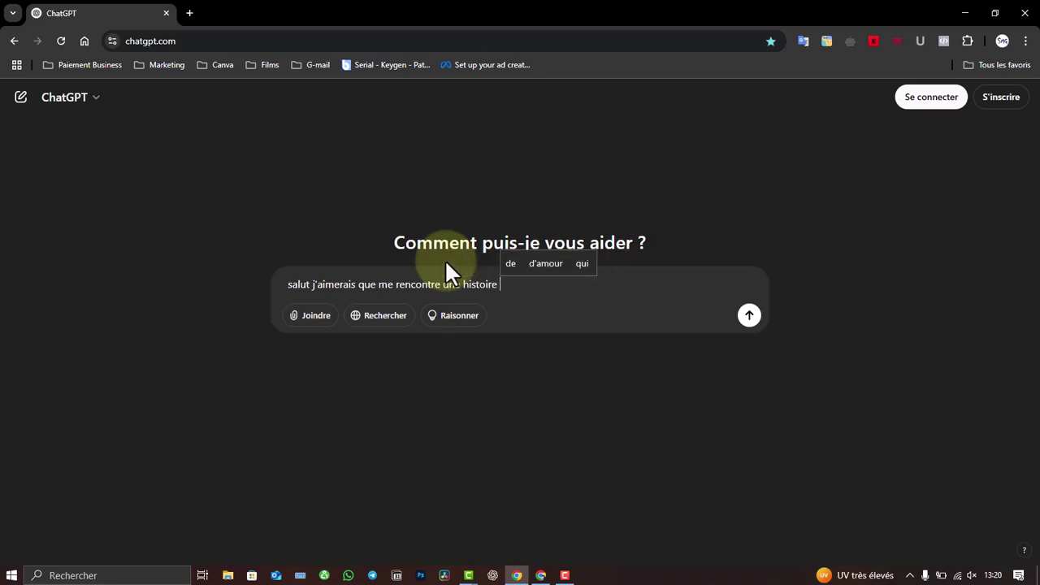
text(très)
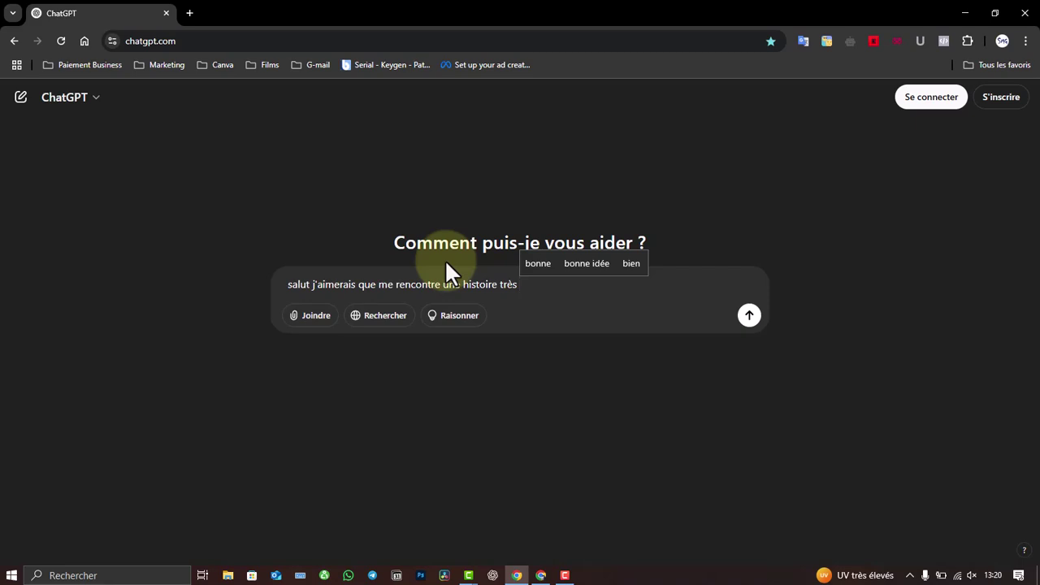
text( dro)
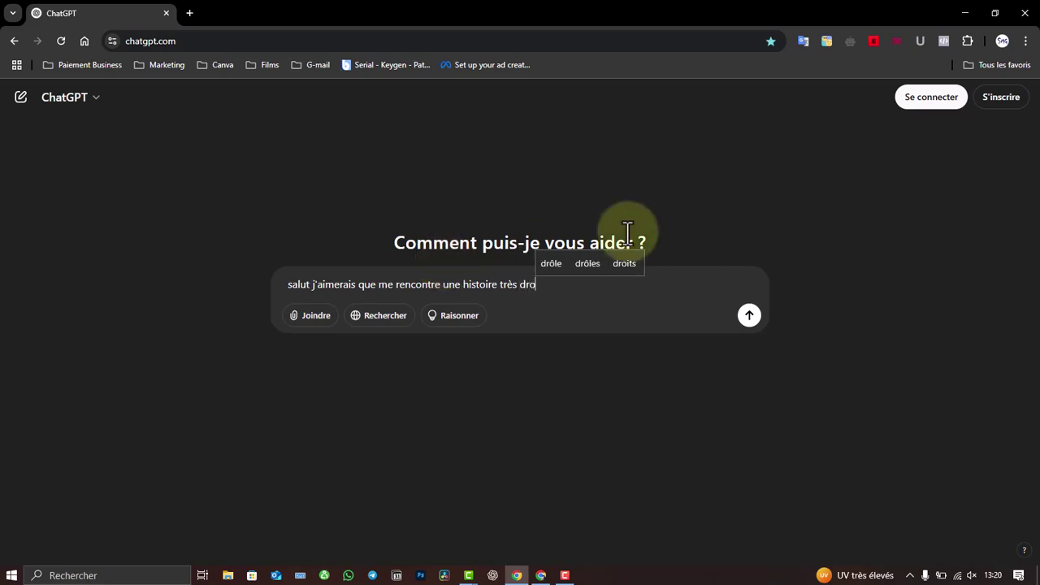
click(550, 265)
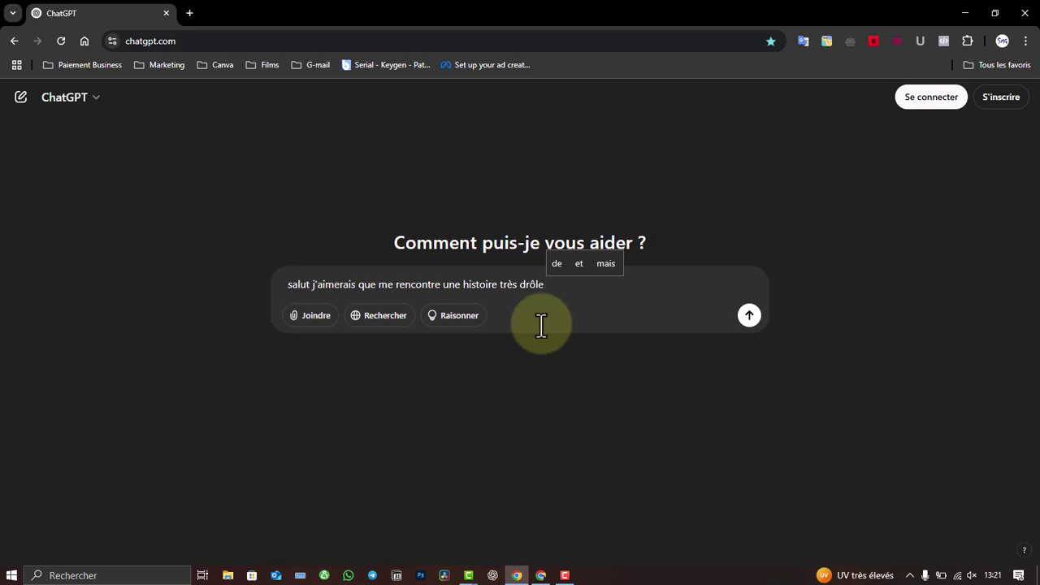
key(Return)
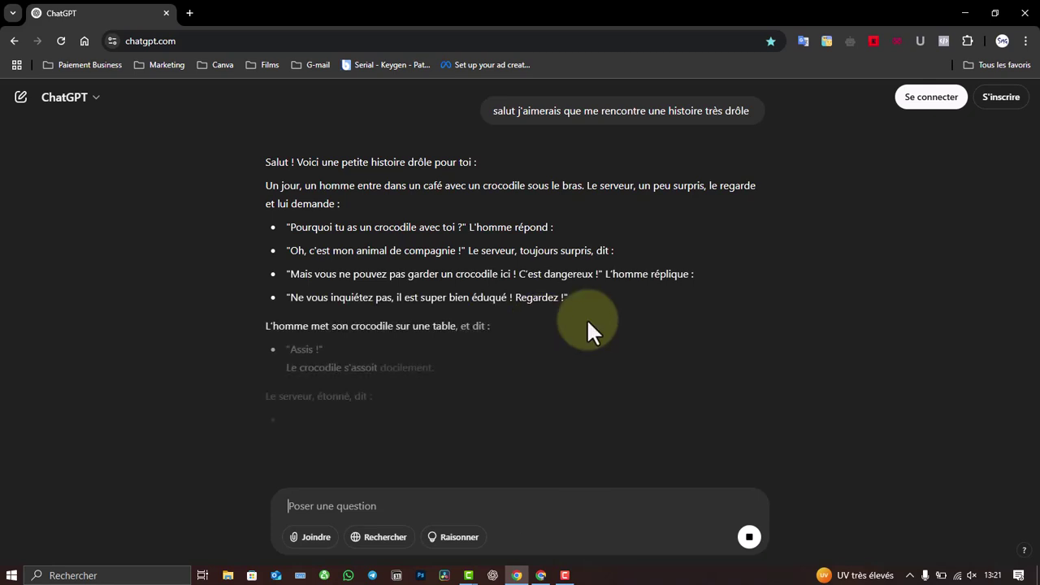
scroll(443, 298, down, 1)
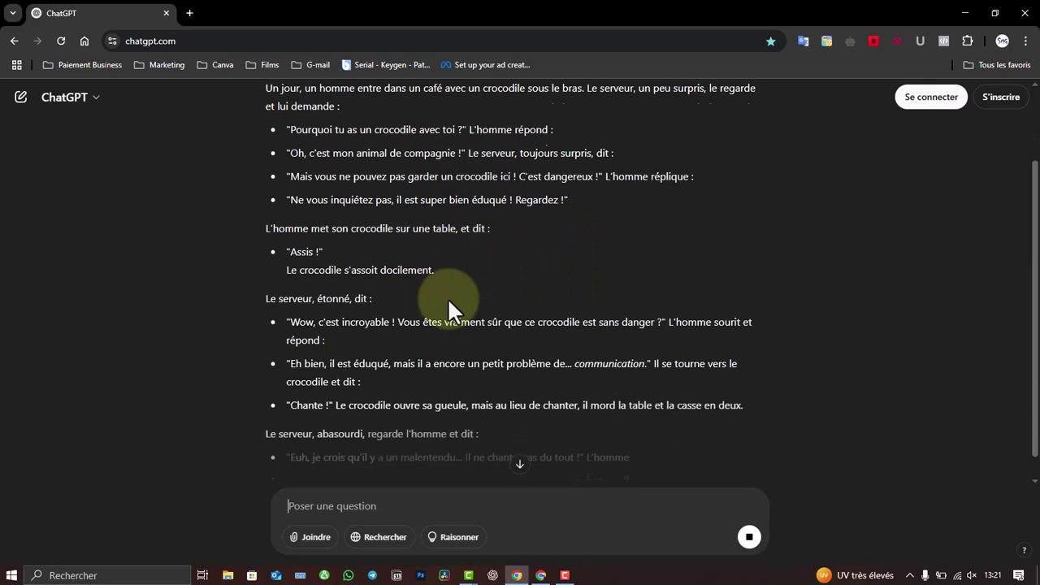
scroll(448, 297, down, 2)
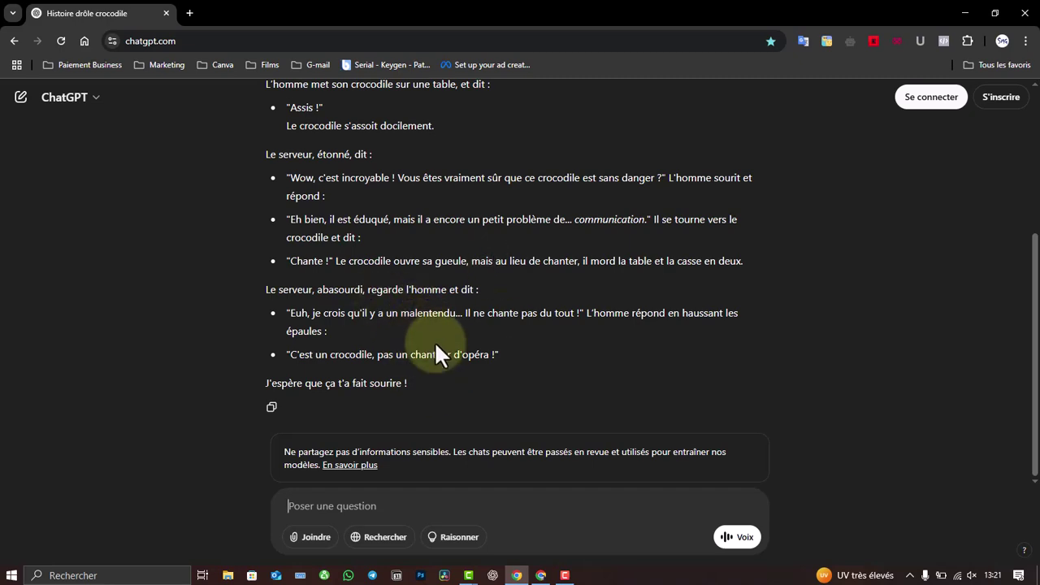
scroll(435, 344, up, 3)
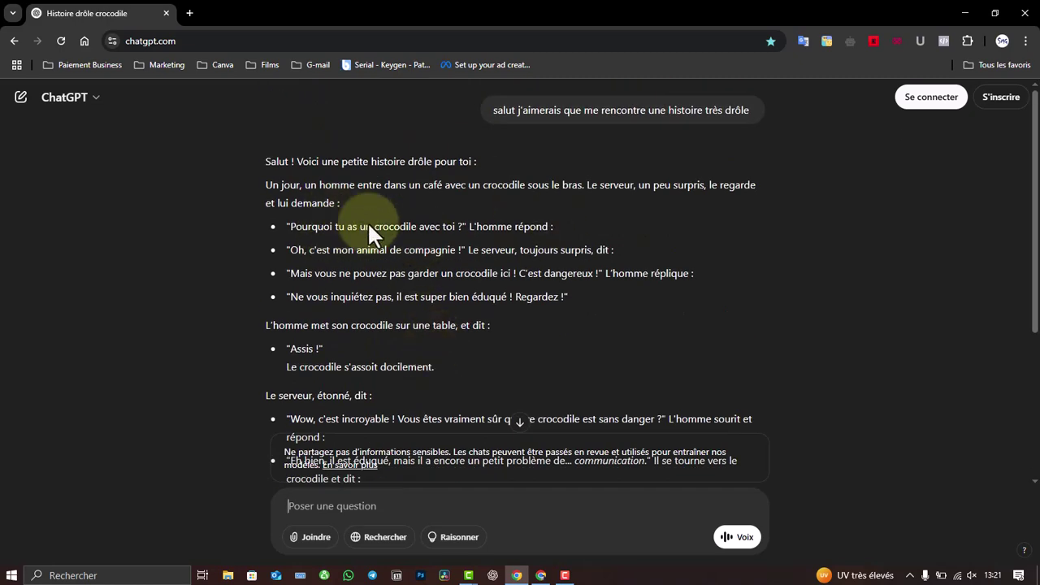
scroll(377, 236, down, 3)
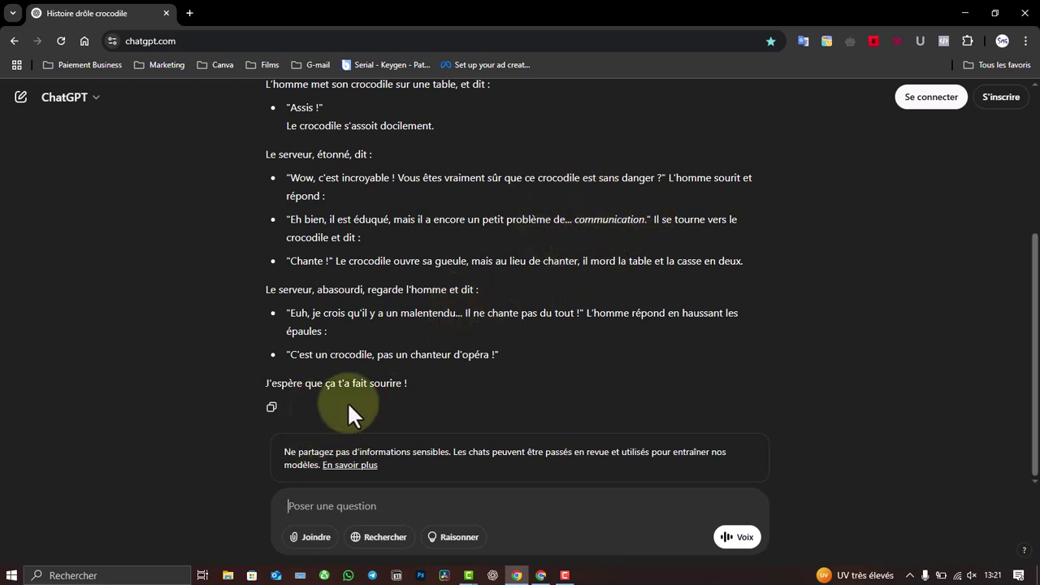
Return to the Chrome window with the Ghibli chat and check the image being generated against the attached photo and prompt.
click(541, 575)
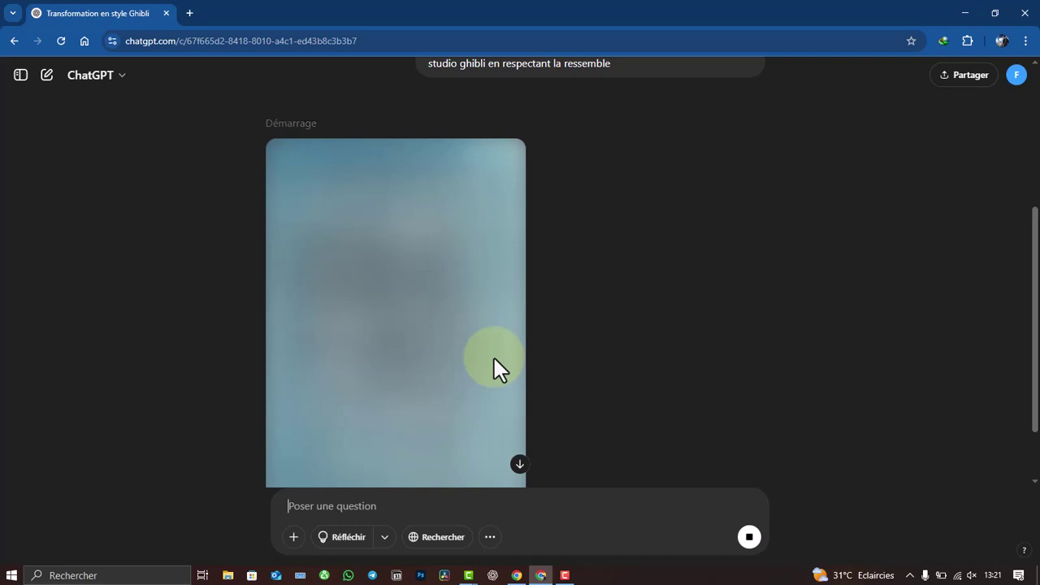
scroll(553, 300, up, 3)
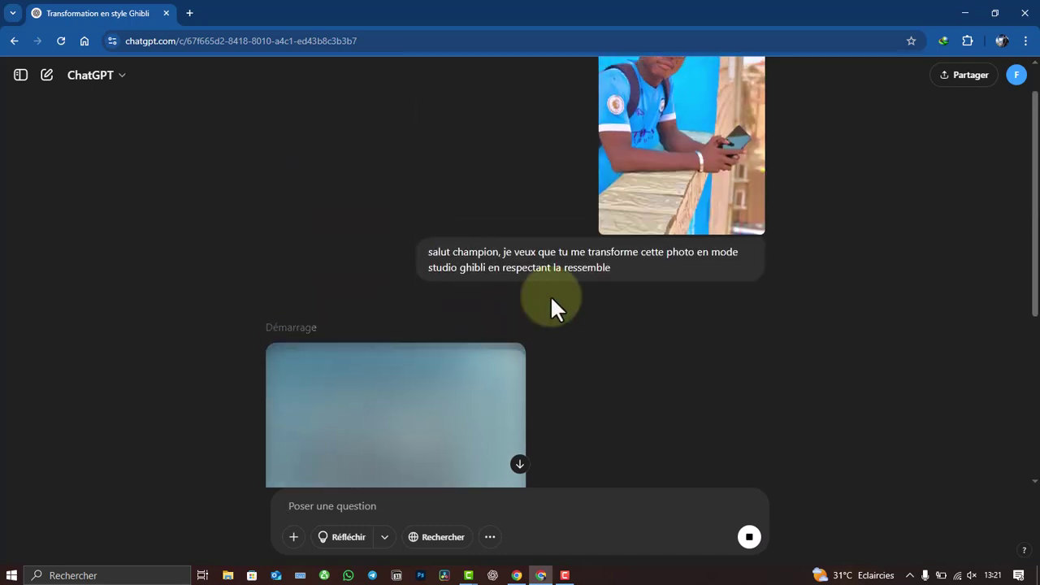
scroll(552, 307, down, 4)
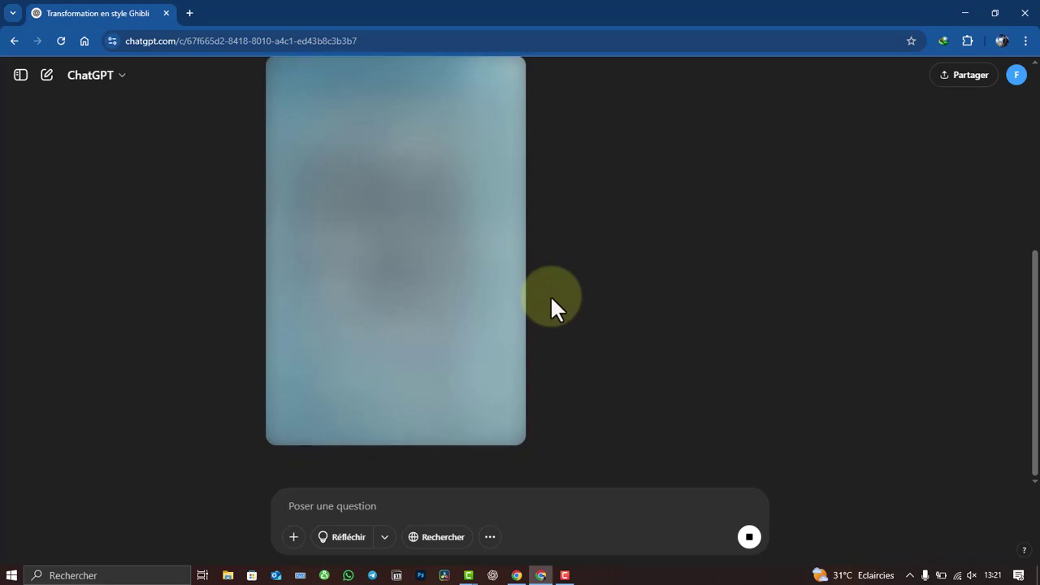
scroll(550, 298, up, 3)
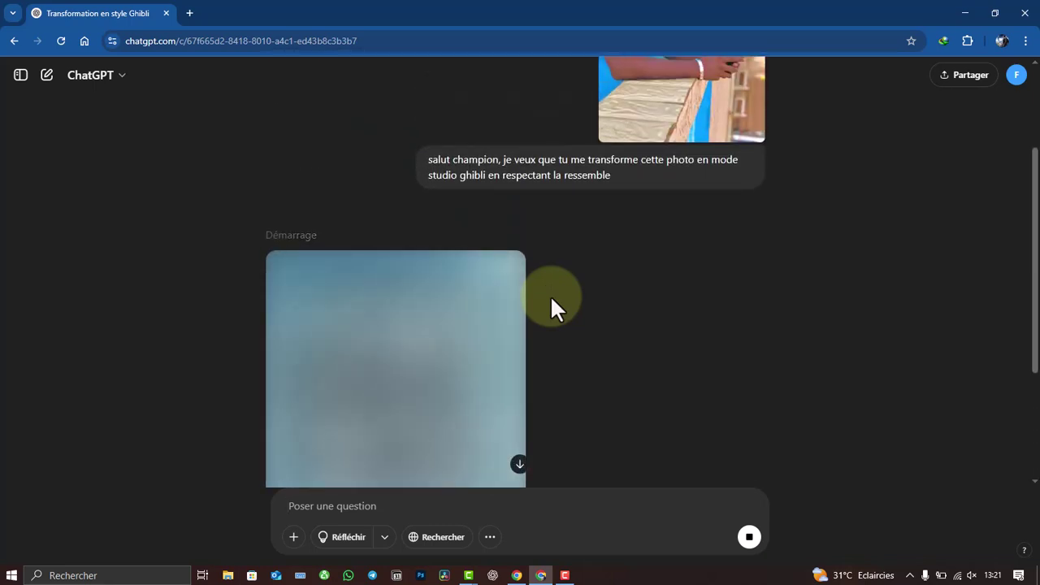
scroll(550, 301, down, 3)
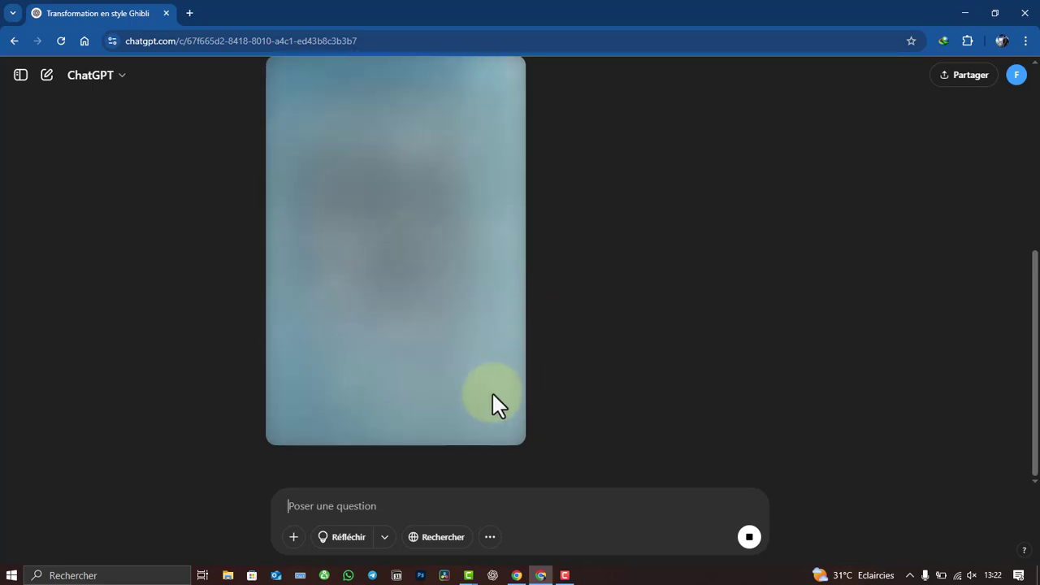
scroll(597, 359, up, 1)
scroll(597, 354, up, 3)
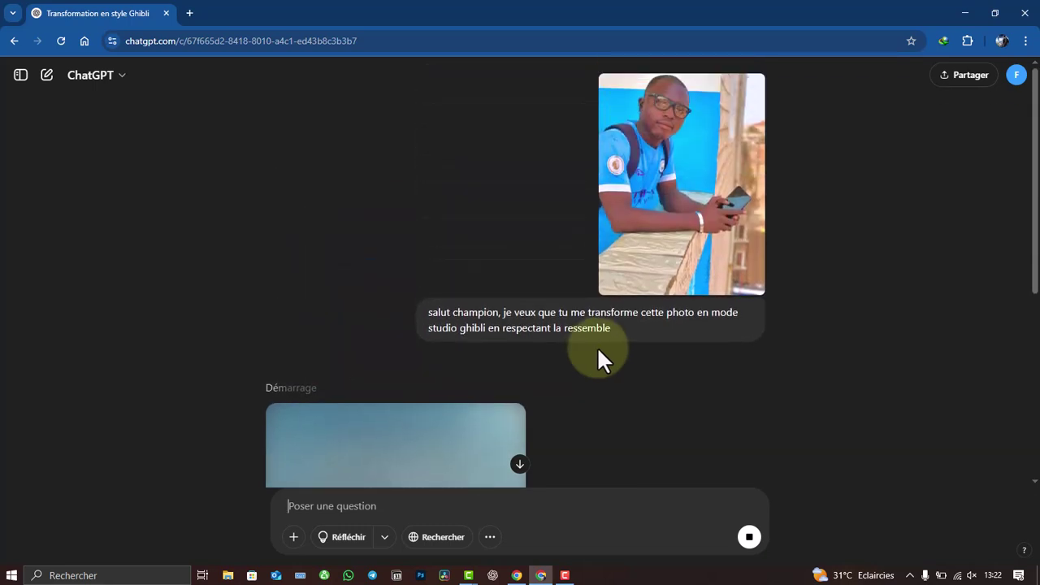
scroll(597, 346, down, 4)
scroll(598, 347, up, 4)
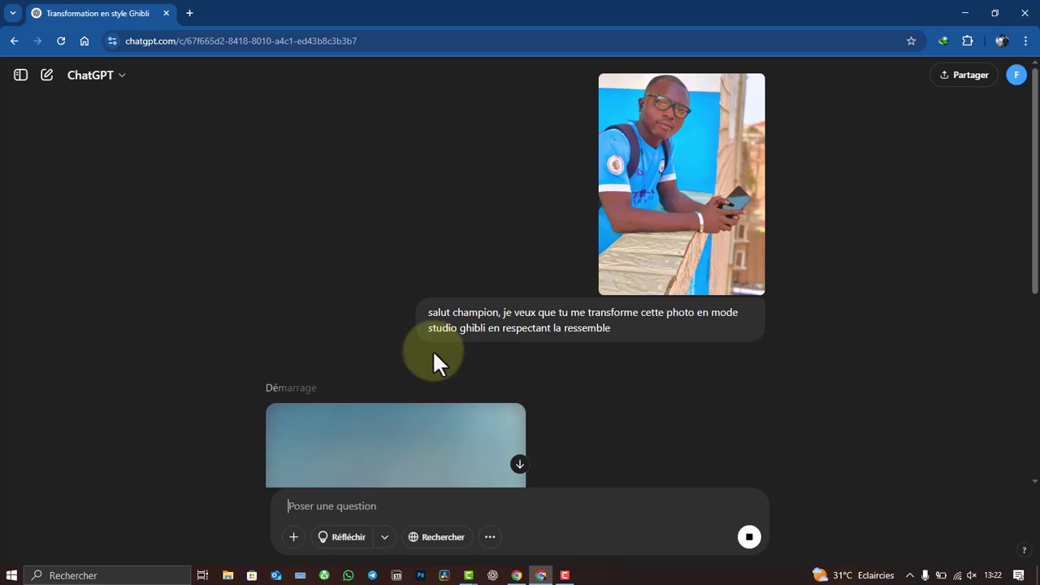
scroll(443, 349, down, 4)
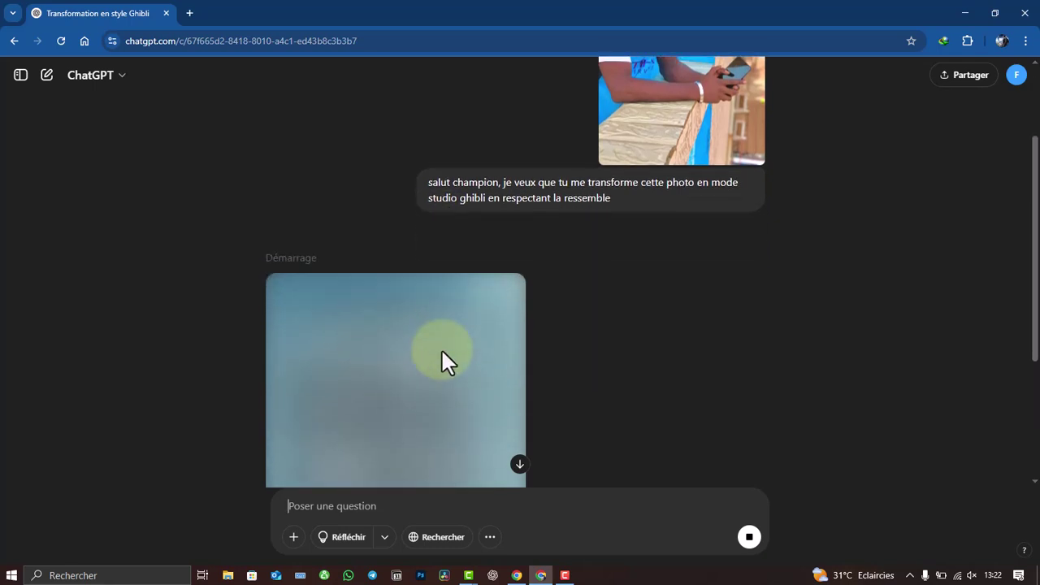
scroll(441, 349, up, 4)
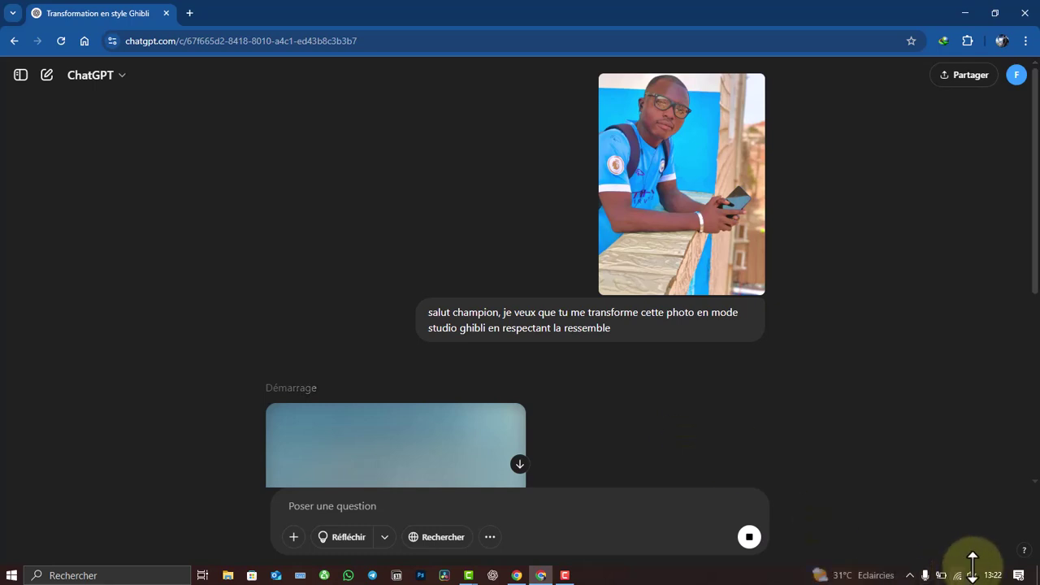
Clear all Windows notifications and close the notification centre.
click(1019, 576)
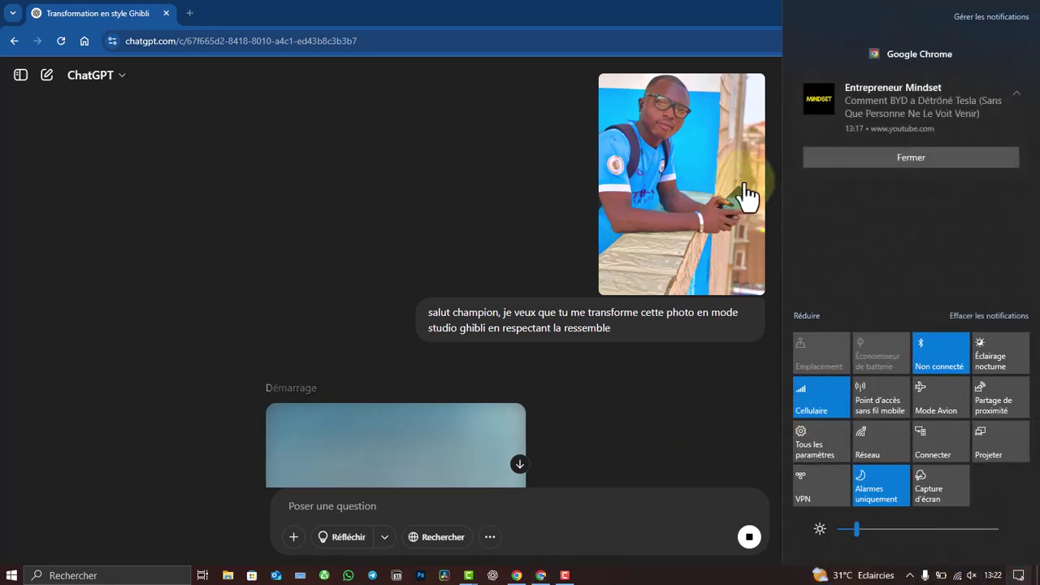
click(976, 316)
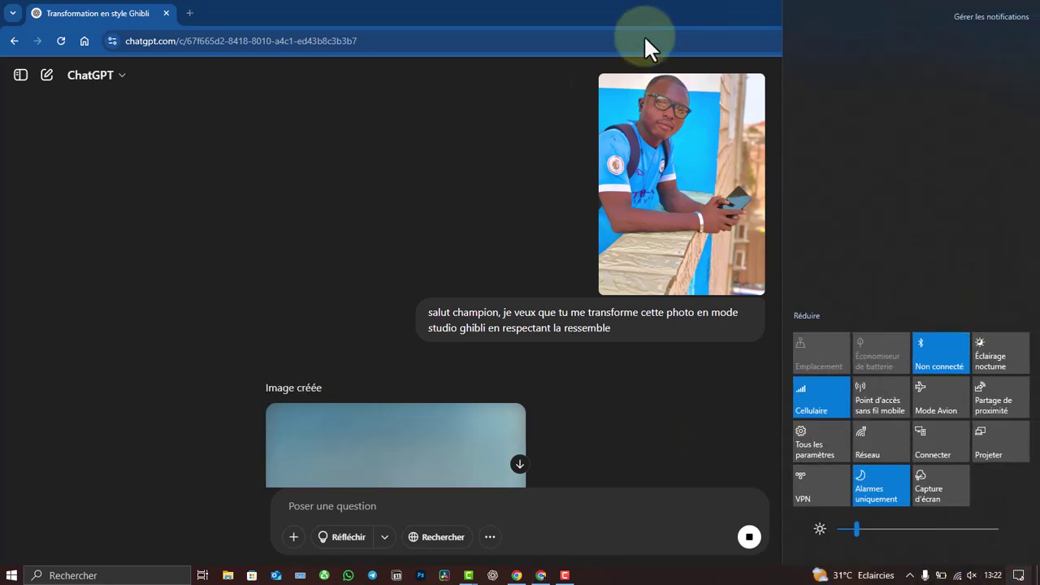
click(476, 256)
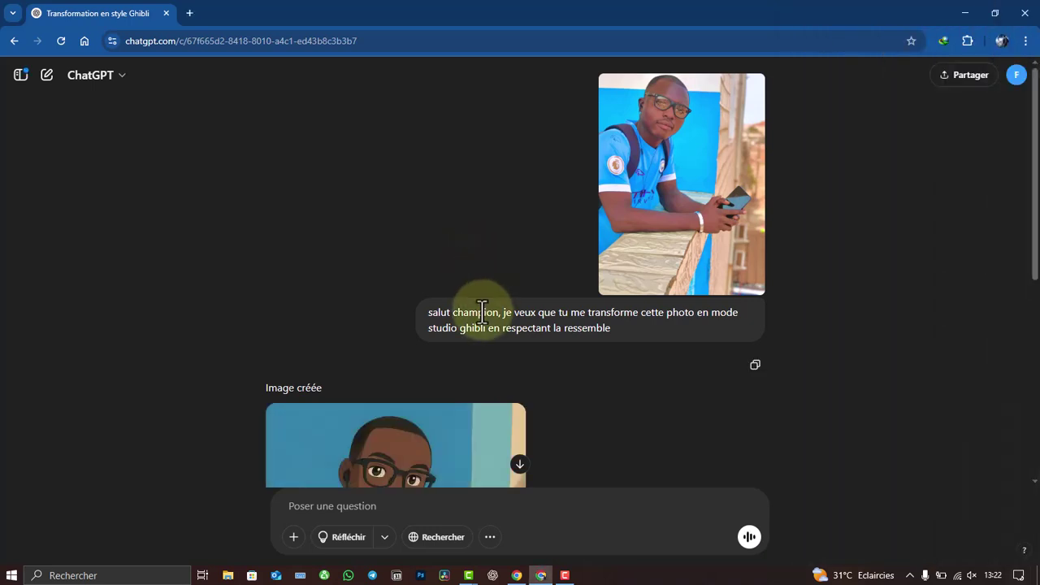
Examine the generated Ghibli style image and compare its likeness with the original photo.
scroll(479, 317, down, 4)
scroll(485, 325, up, 1)
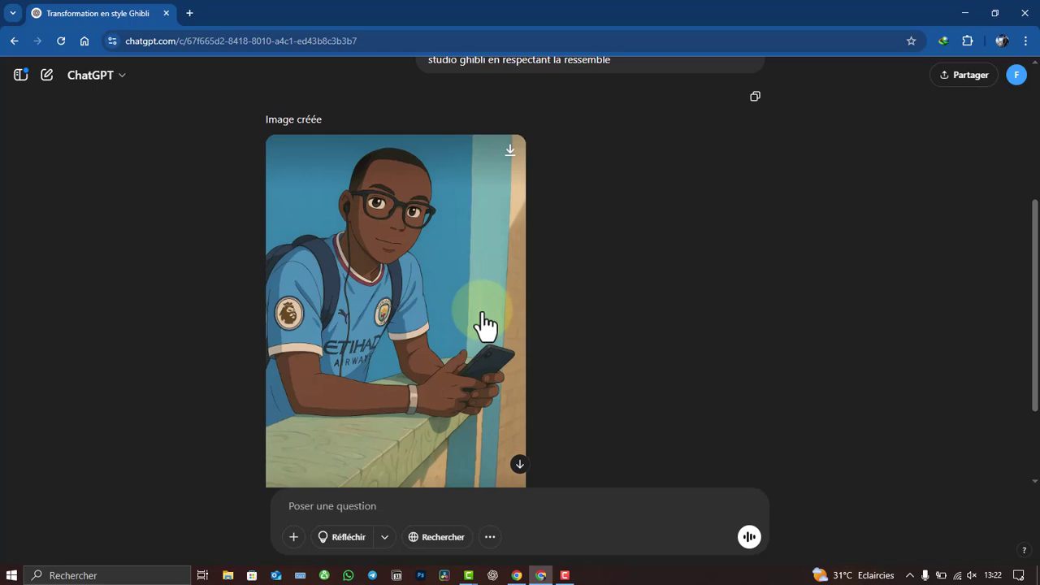
scroll(486, 325, up, 3)
scroll(488, 332, down, 1)
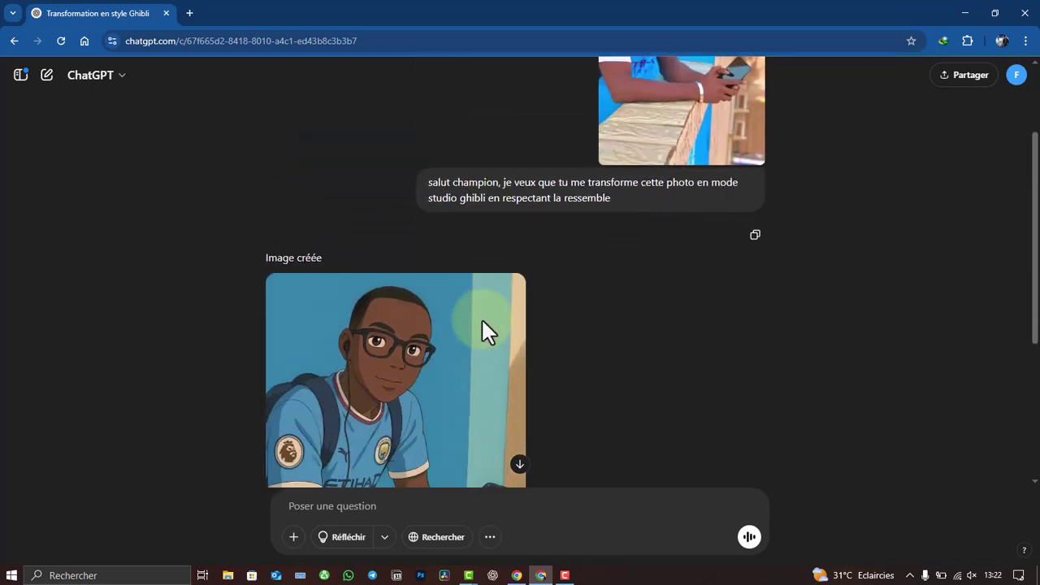
scroll(481, 329, down, 1)
scroll(484, 331, down, 3)
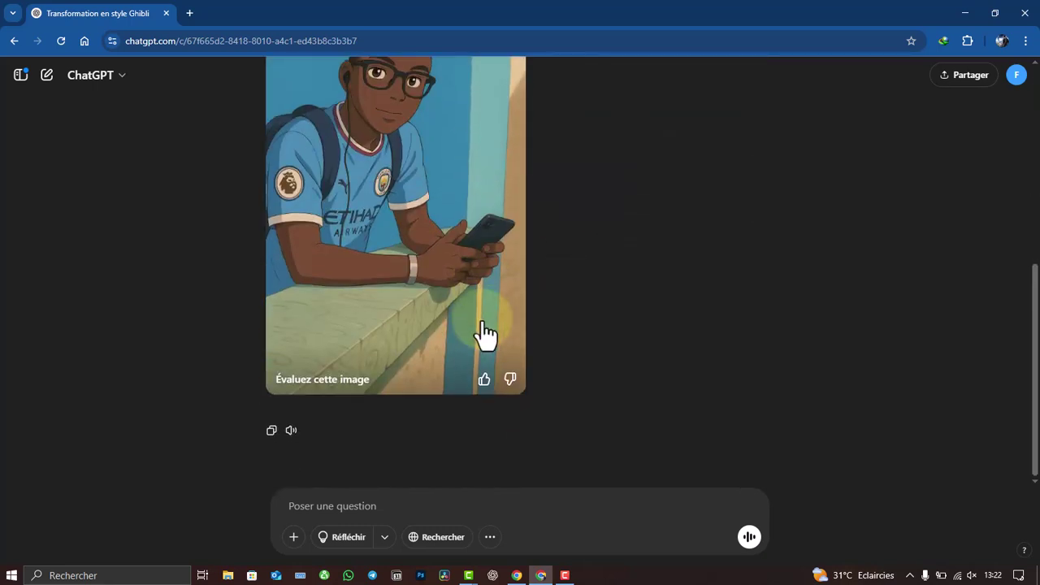
scroll(485, 334, up, 3)
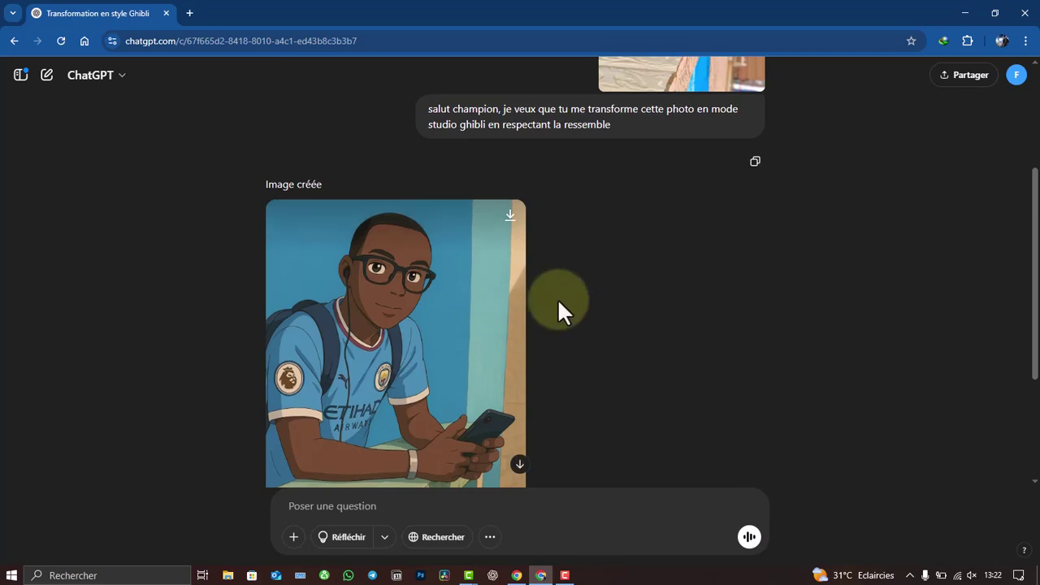
scroll(525, 309, up, 3)
scroll(501, 271, down, 4)
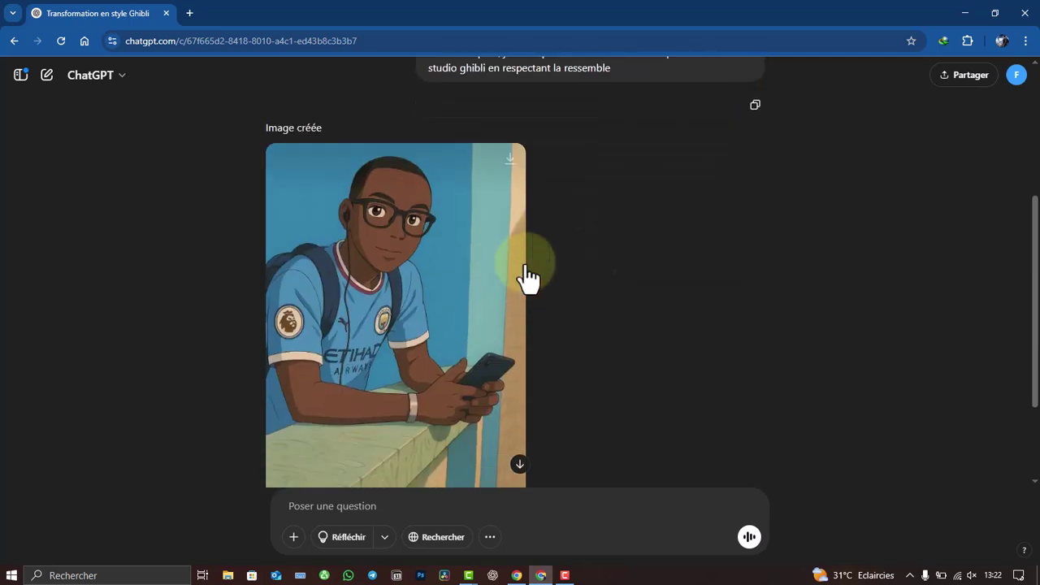
Download the generated Ghibli style image and view it once more in the chat.
click(509, 163)
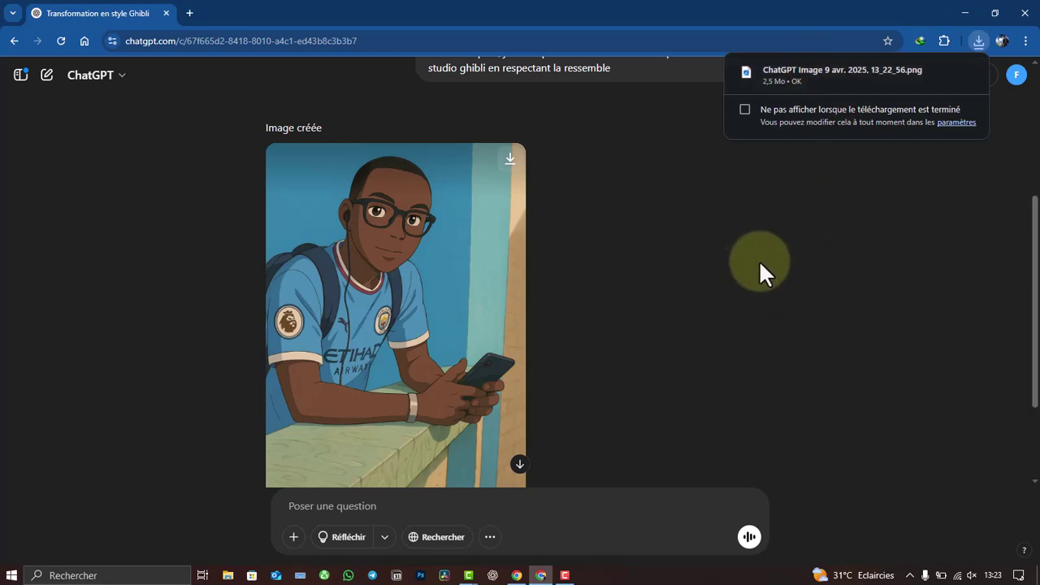
scroll(732, 276, down, 2)
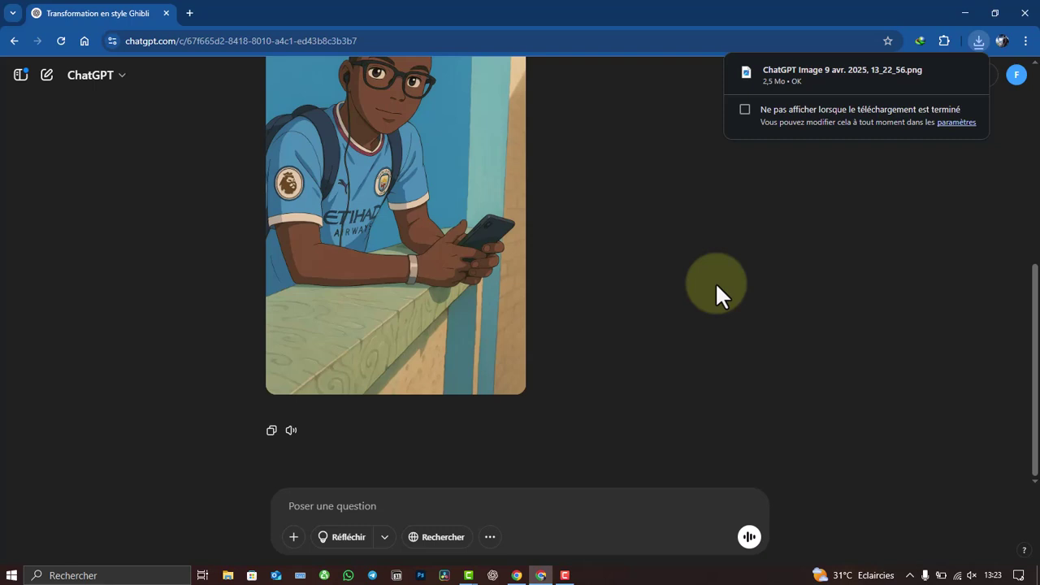
scroll(537, 280, up, 2)
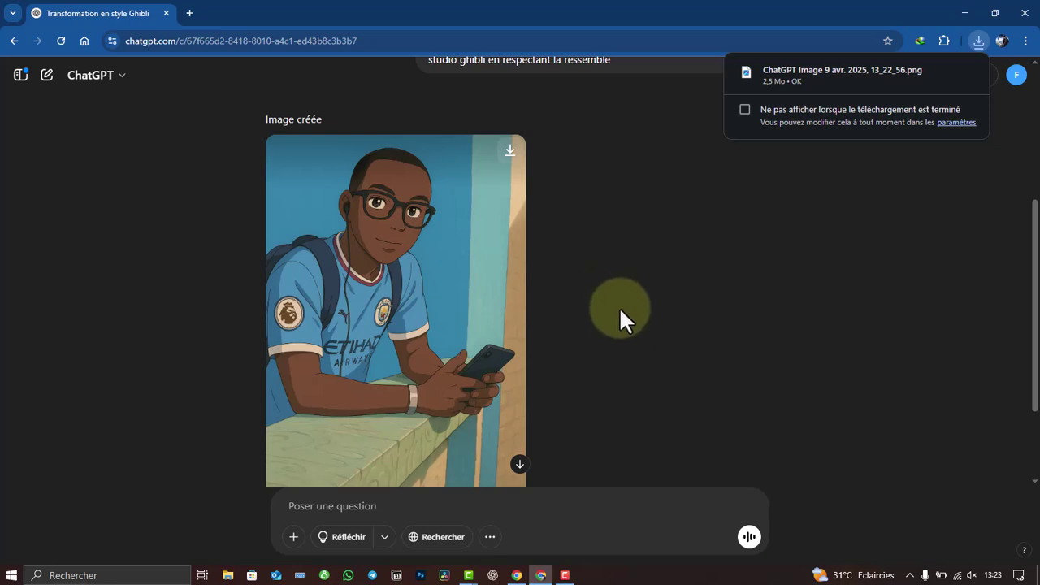
Switch to the Chrome window with the crocodile story chat and copy its prompt "salut j'aimerais que me rencontre une histoire très drôle".
scroll(621, 308, down, 2)
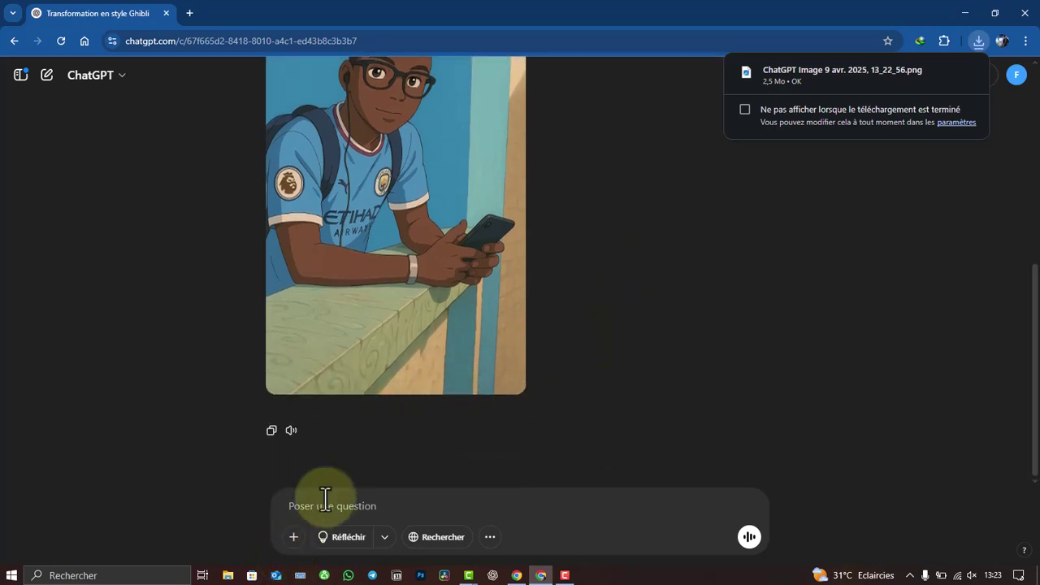
click(524, 575)
scroll(488, 366, up, 3)
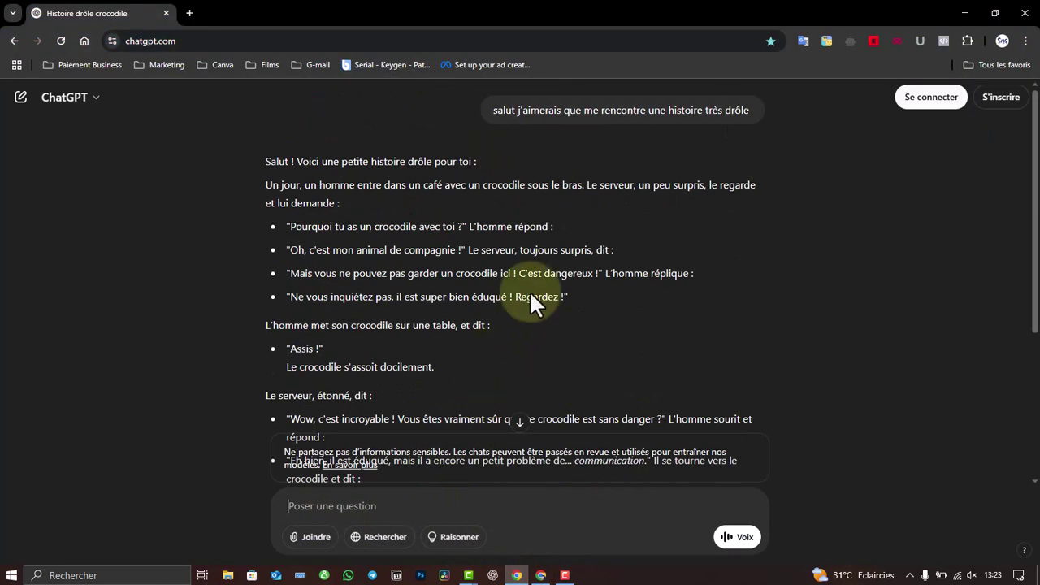
right_click(582, 119)
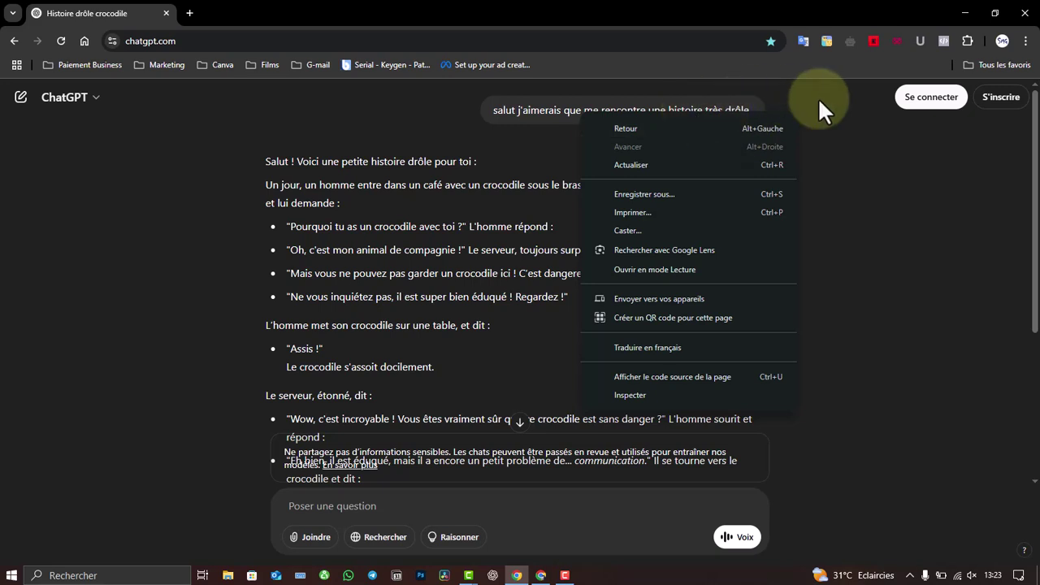
click(818, 97)
click(754, 138)
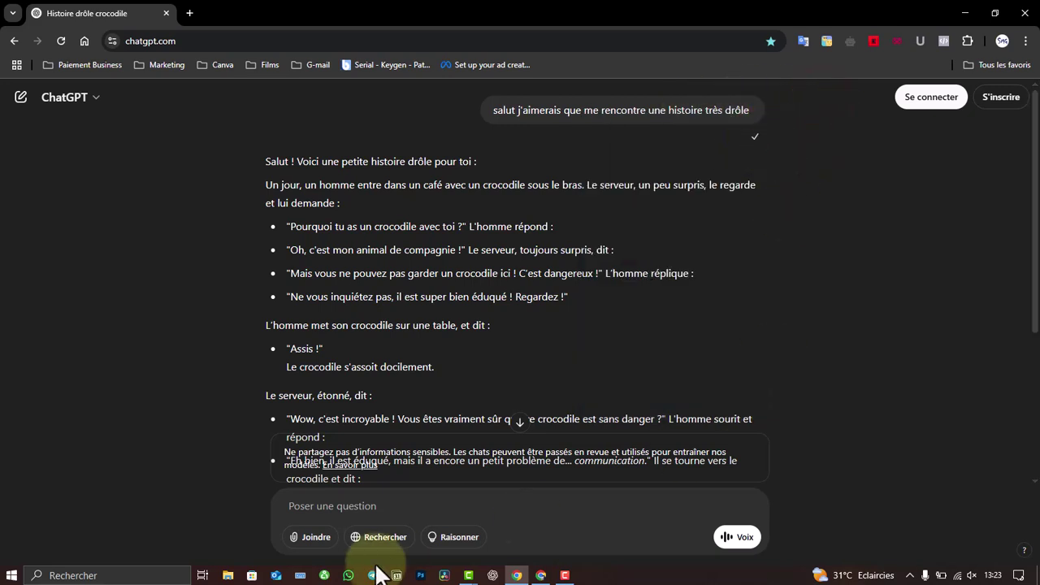
Return to the Chrome window with the Ghibli chat and send the copied prompt "salut j'aimerais que me rencontre une histoire très drôle".
click(537, 571)
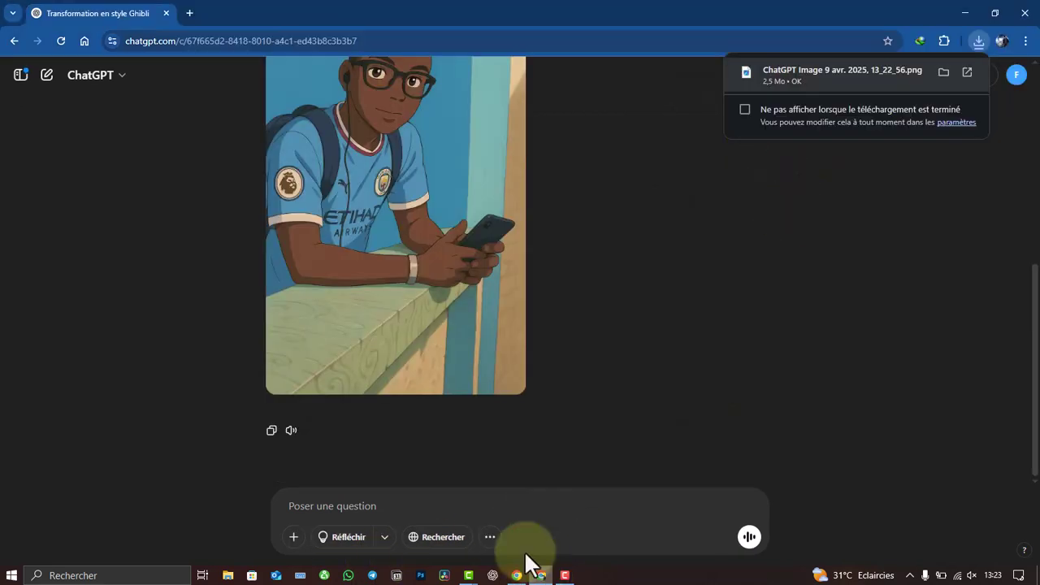
click(394, 500)
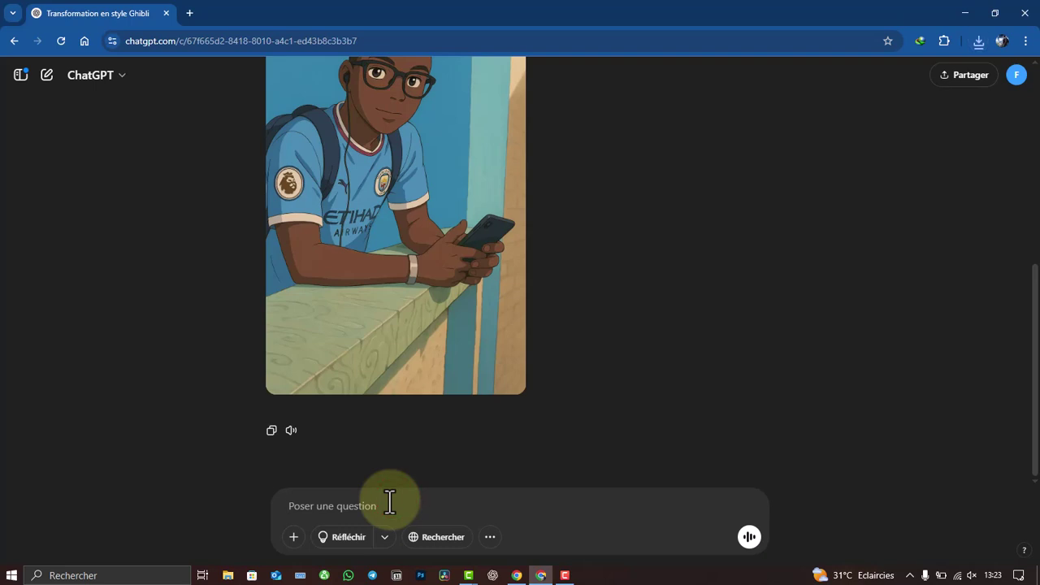
key(ctrl+v)
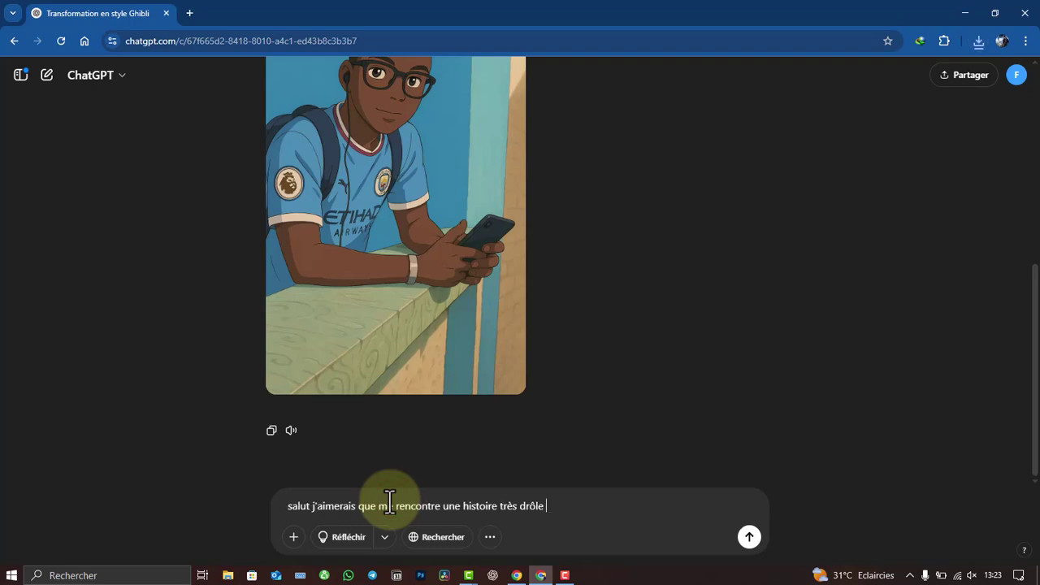
key(Return)
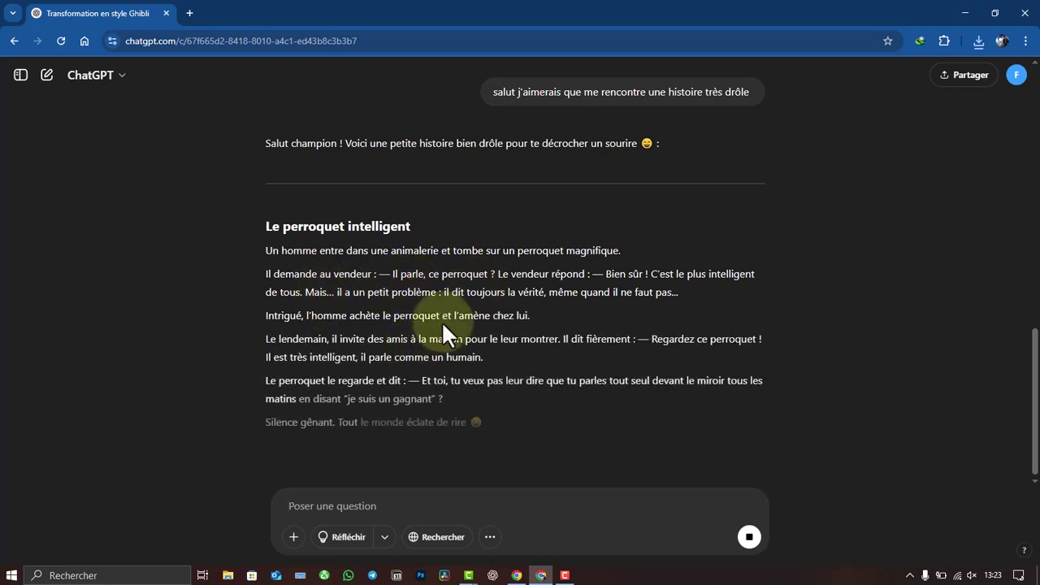
Have the funny story reply read aloud, follow along in its text, and stop the playback.
scroll(445, 311, down, 3)
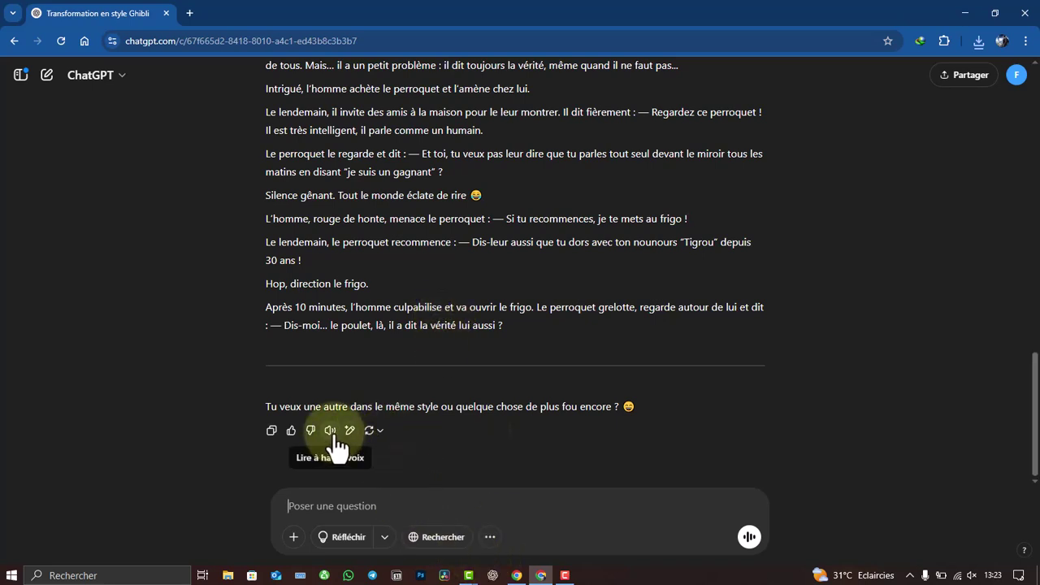
click(334, 437)
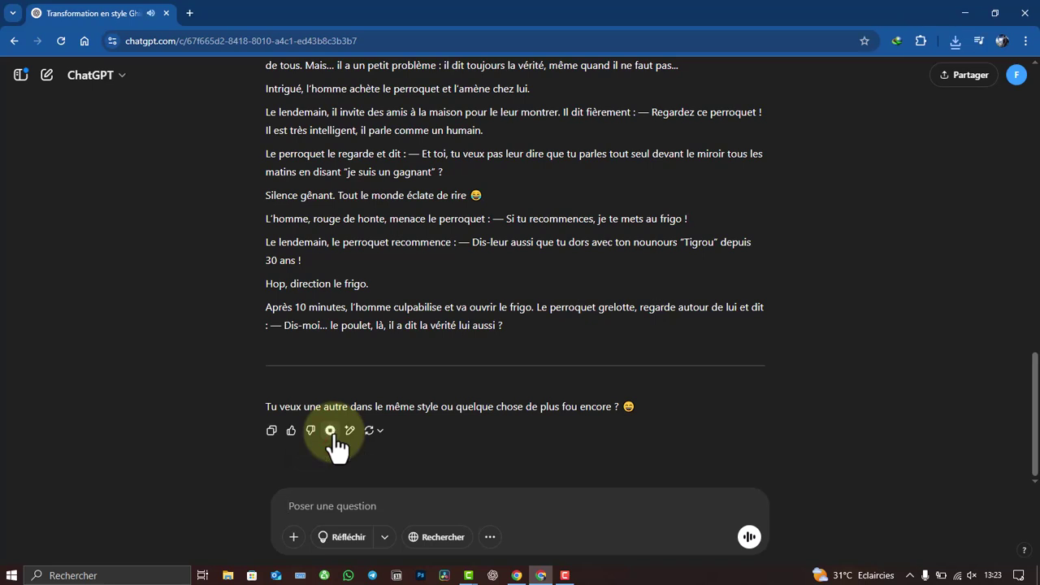
scroll(481, 361, up, 4)
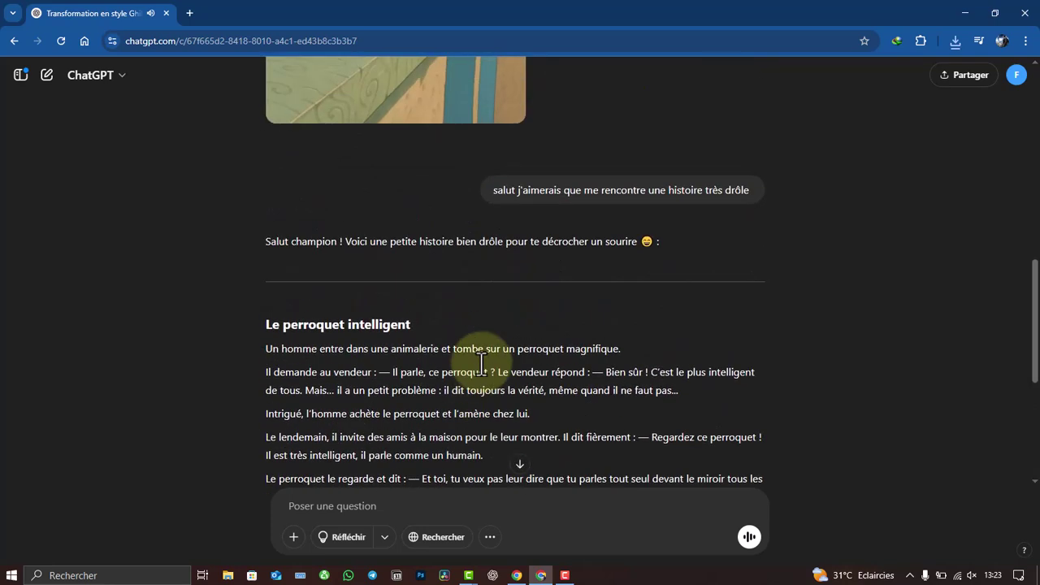
scroll(482, 363, down, 4)
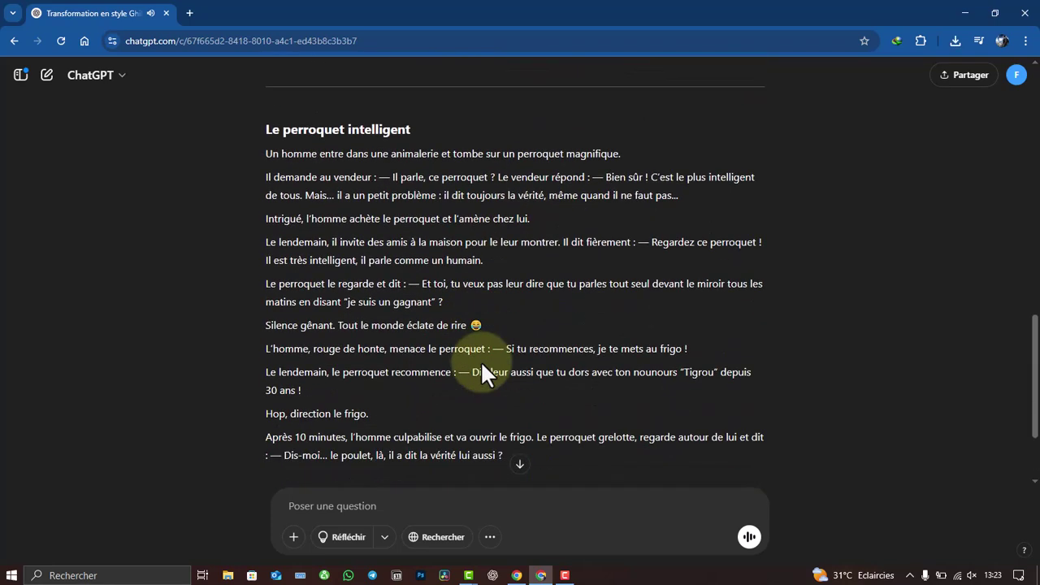
scroll(496, 362, up, 3)
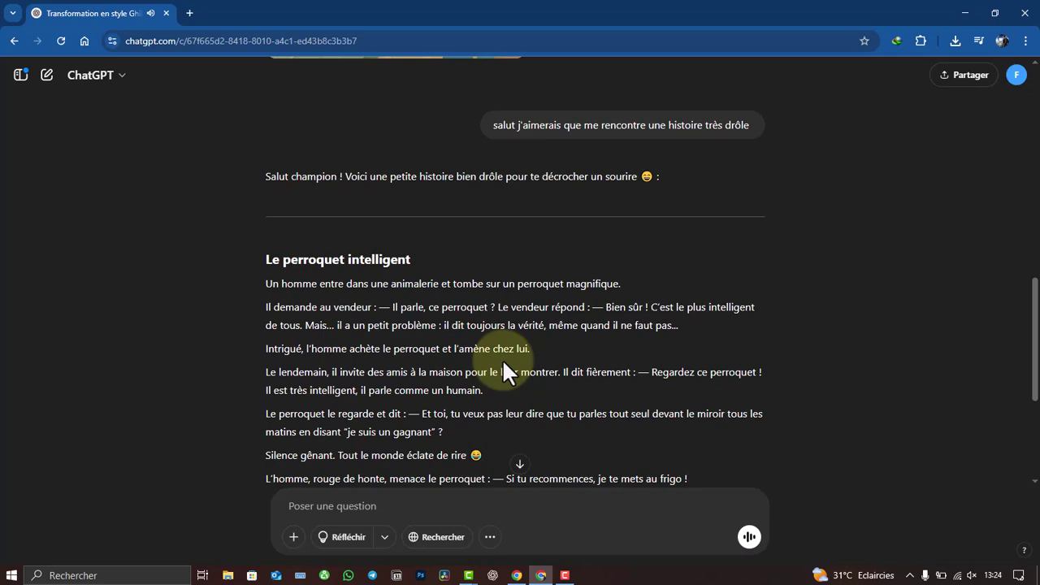
scroll(502, 358, down, 4)
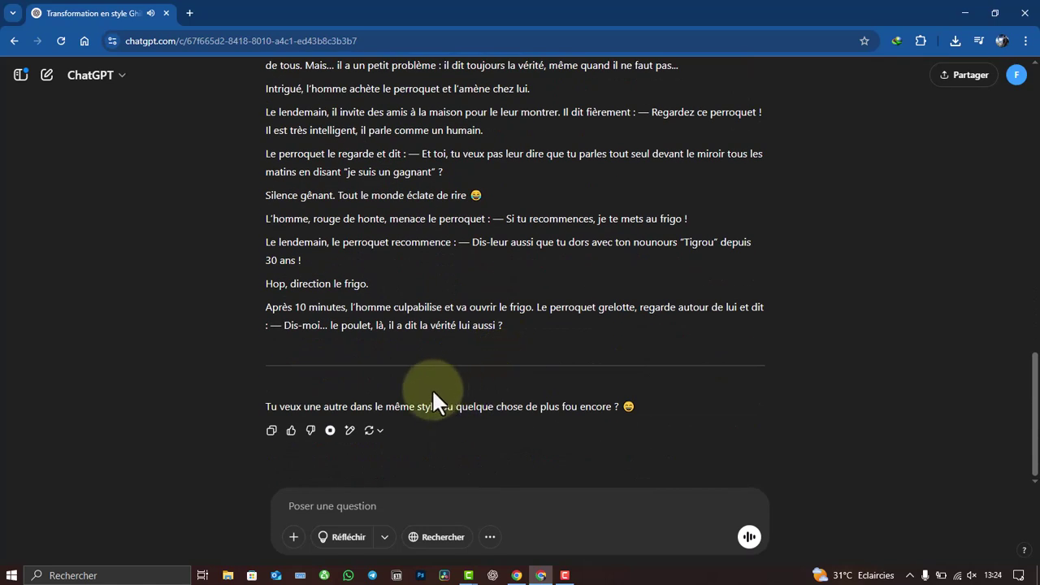
click(330, 430)
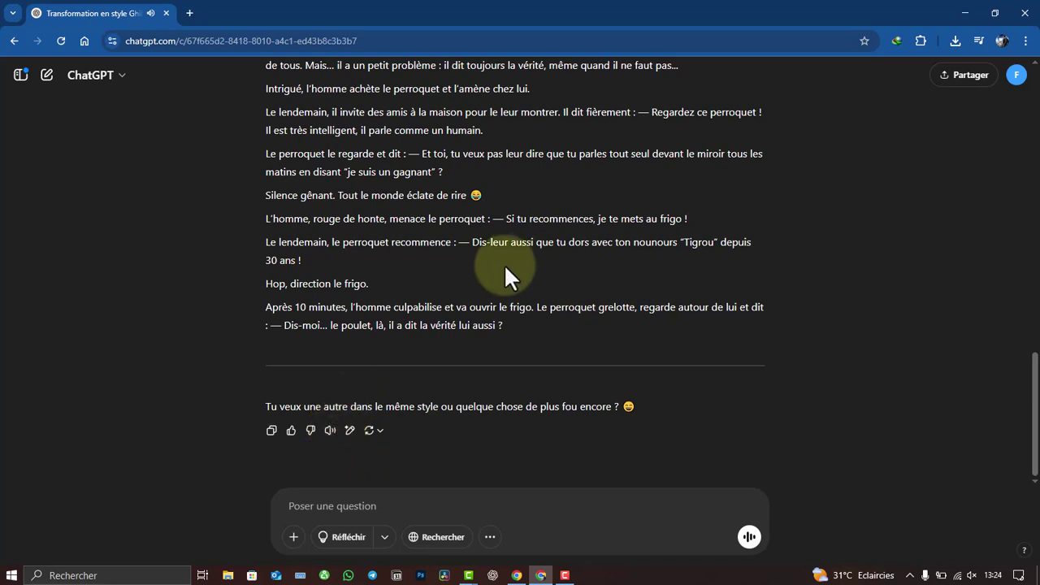